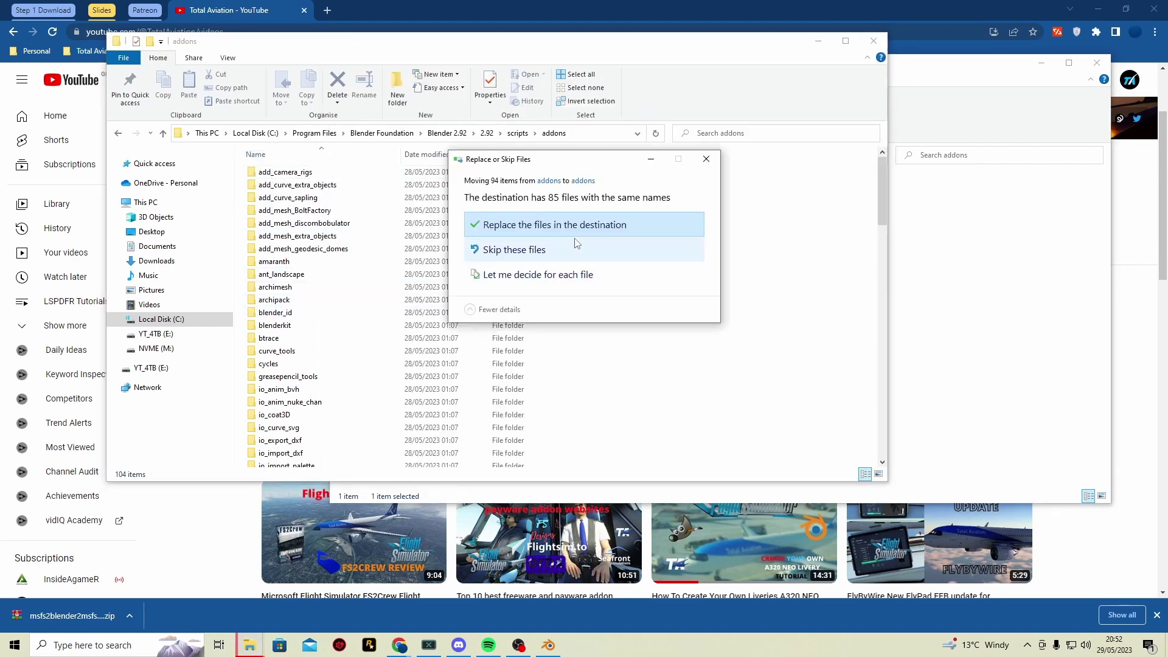
Replace the existing add-on files in Blender 2.92's addons folder with admin permission, then close that window.
{"action": "left_click", "coordinate": [625, 238]}
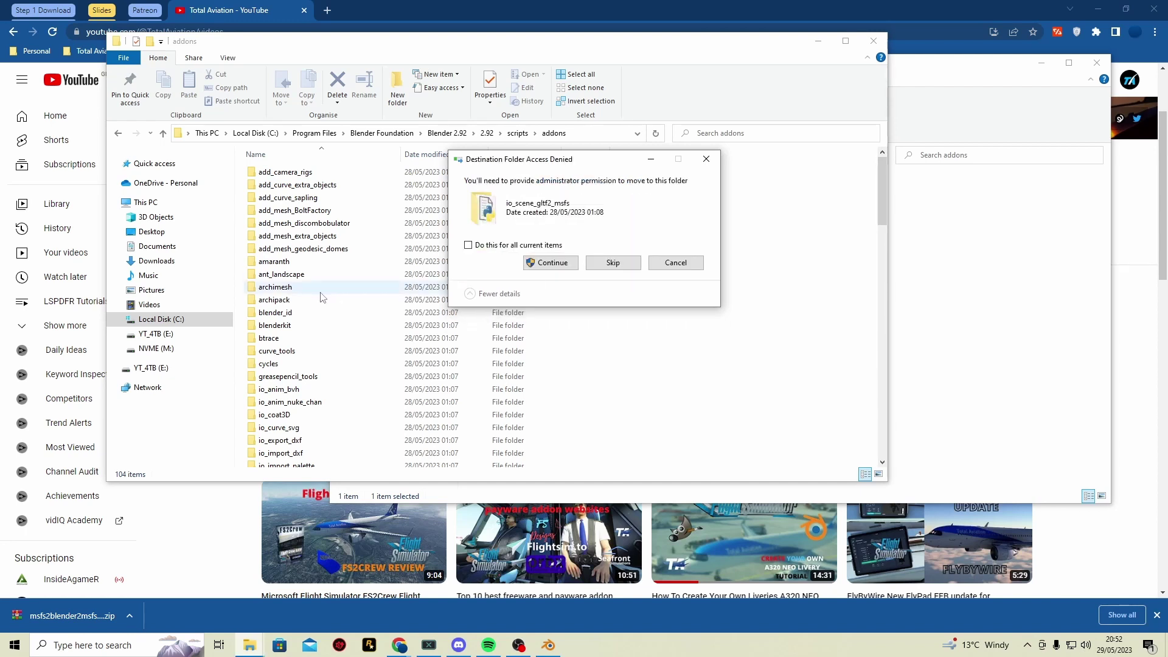
{"action": "left_click", "coordinate": [538, 265]}
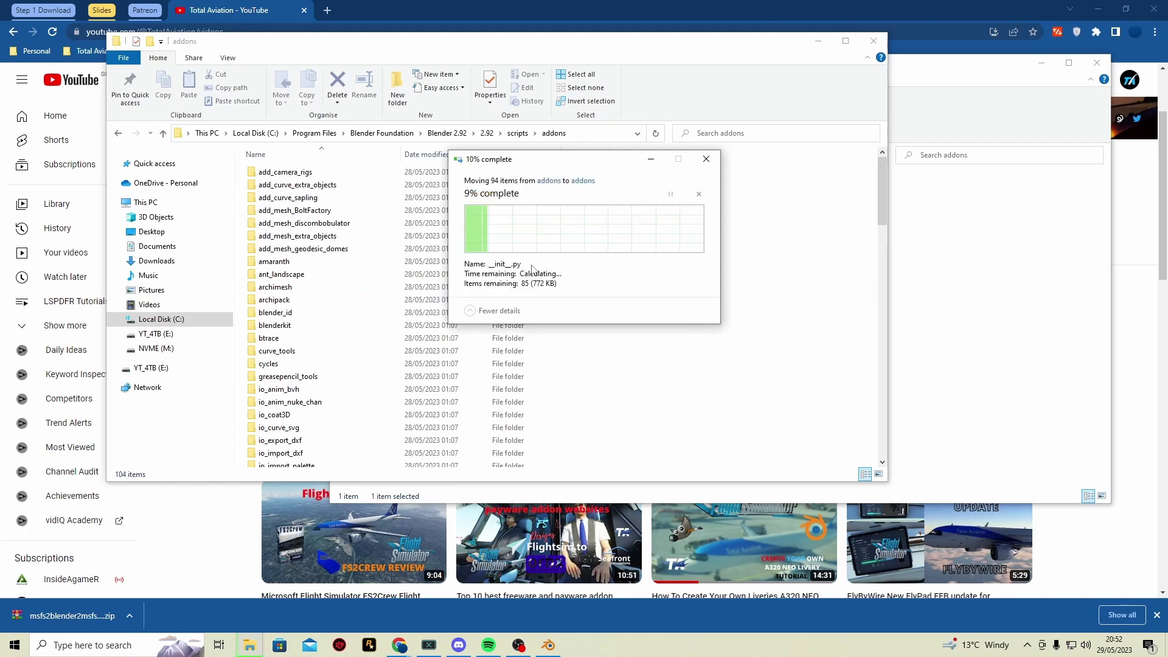
{"action": "left_click", "coordinate": [534, 262]}
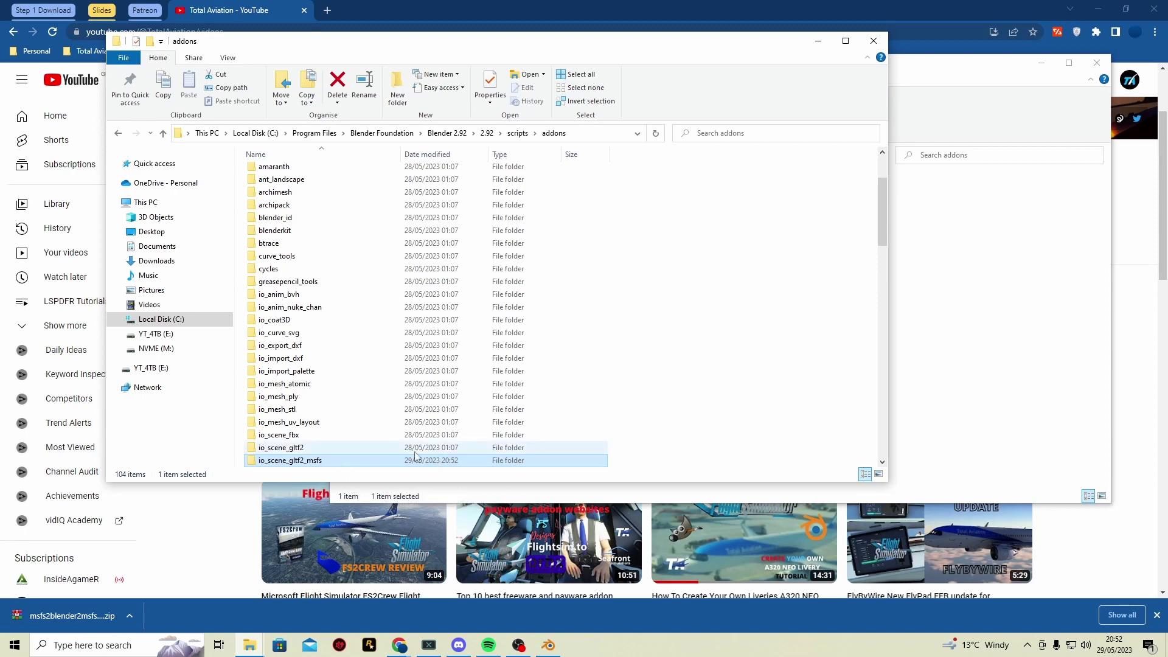
{"action": "key", "text": "alt+F4"}
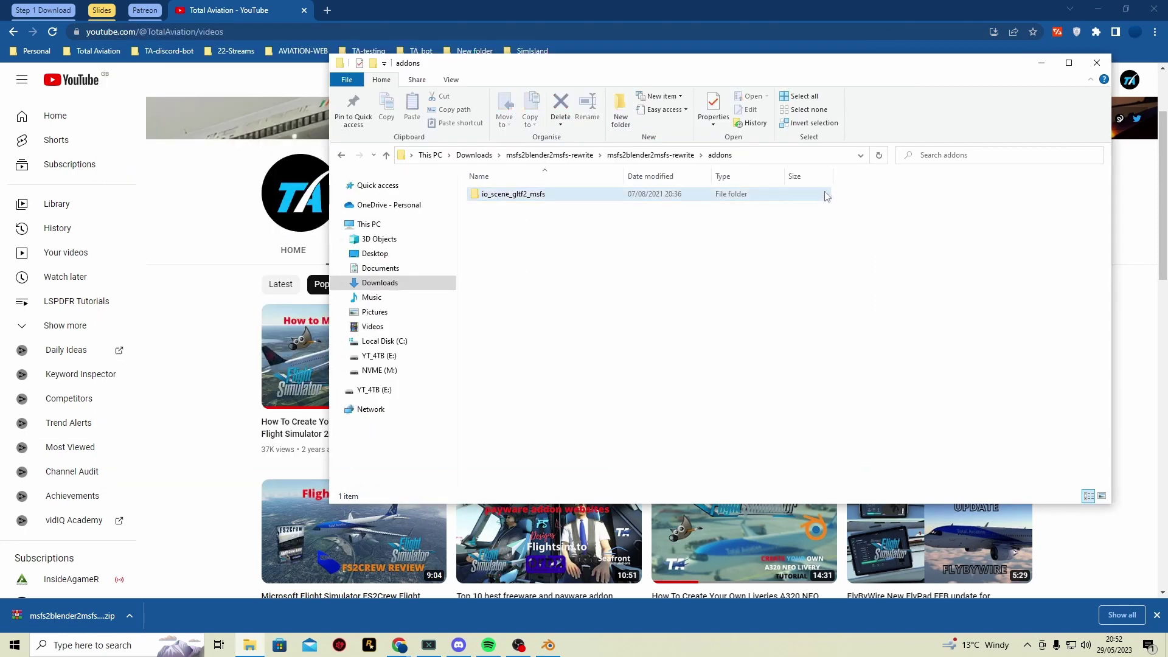
Close the Downloads window and launch Blender 2.92 by searching 'ble'.
{"action": "left_click", "coordinate": [1097, 64]}
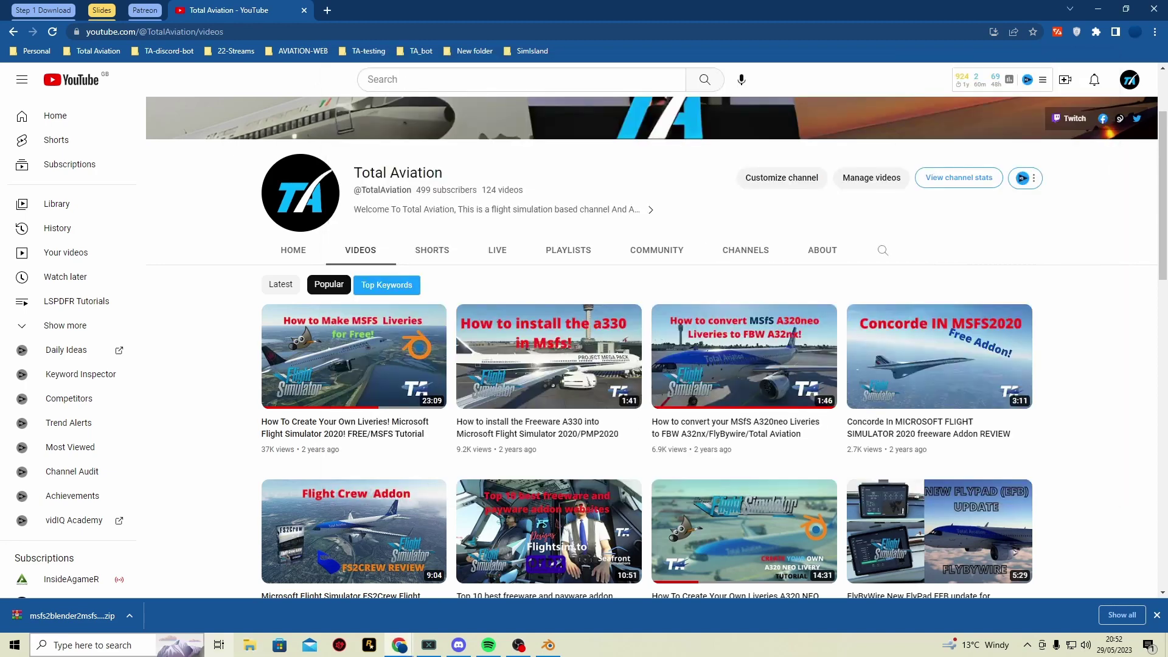
{"action": "left_click", "coordinate": [107, 650]}
{"action": "type", "text": "ble"}
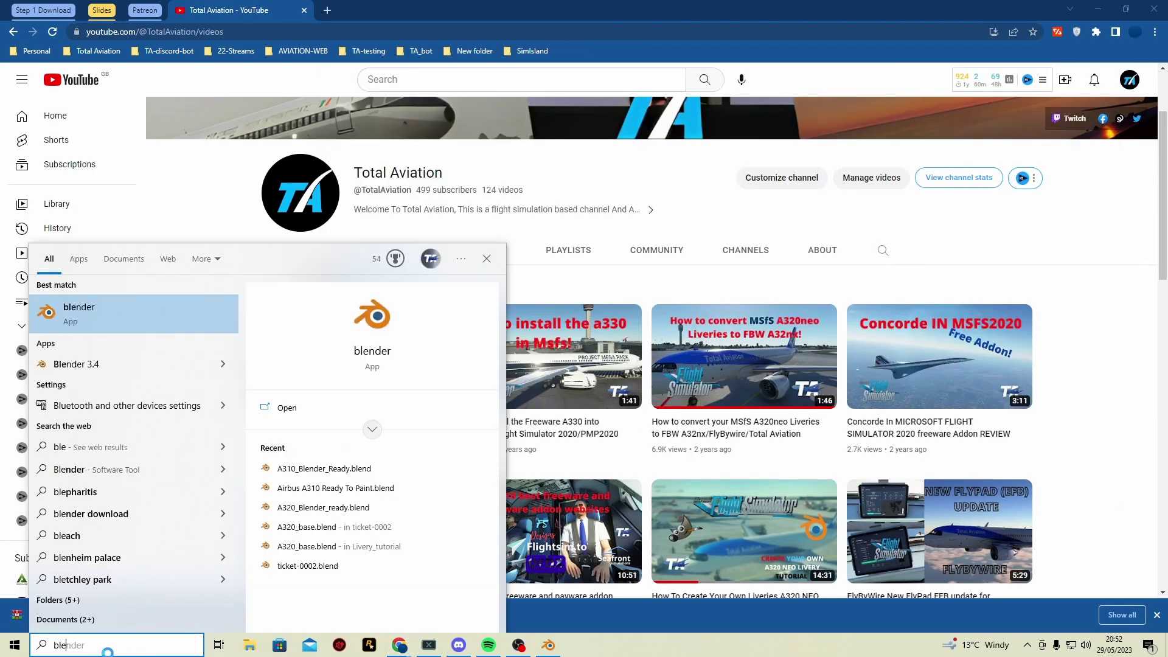
{"action": "left_click", "coordinate": [149, 316]}
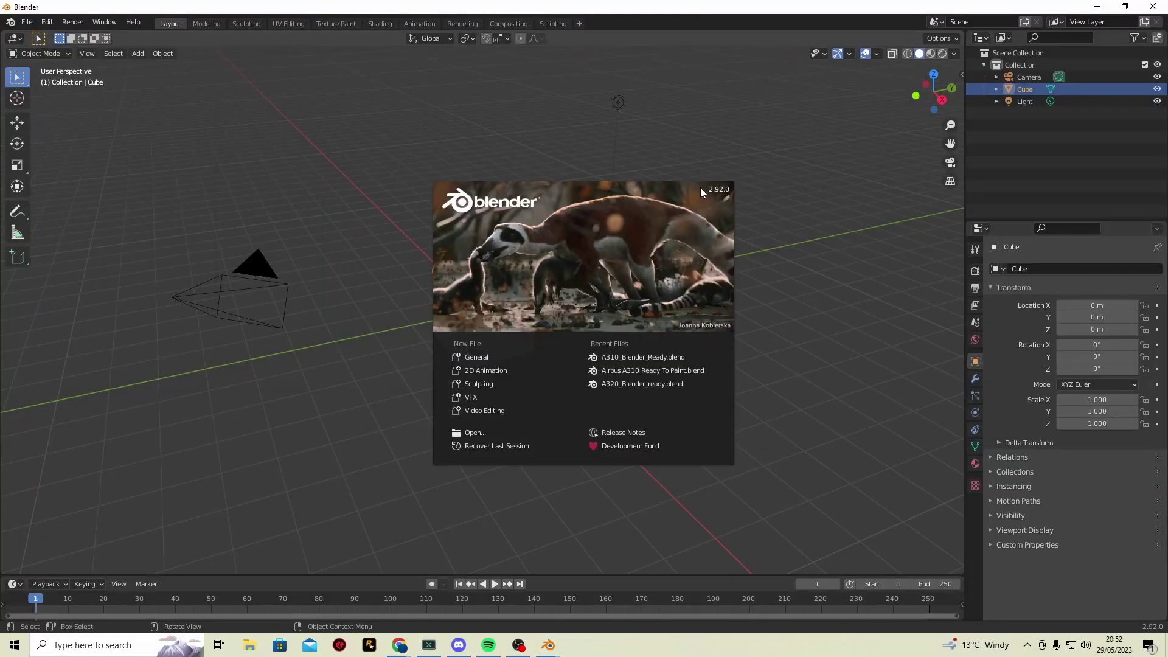
Dismiss the splash screen and delete the default camera, cube and light.
{"action": "left_click", "coordinate": [290, 137]}
{"action": "left_click", "coordinate": [383, 306]}
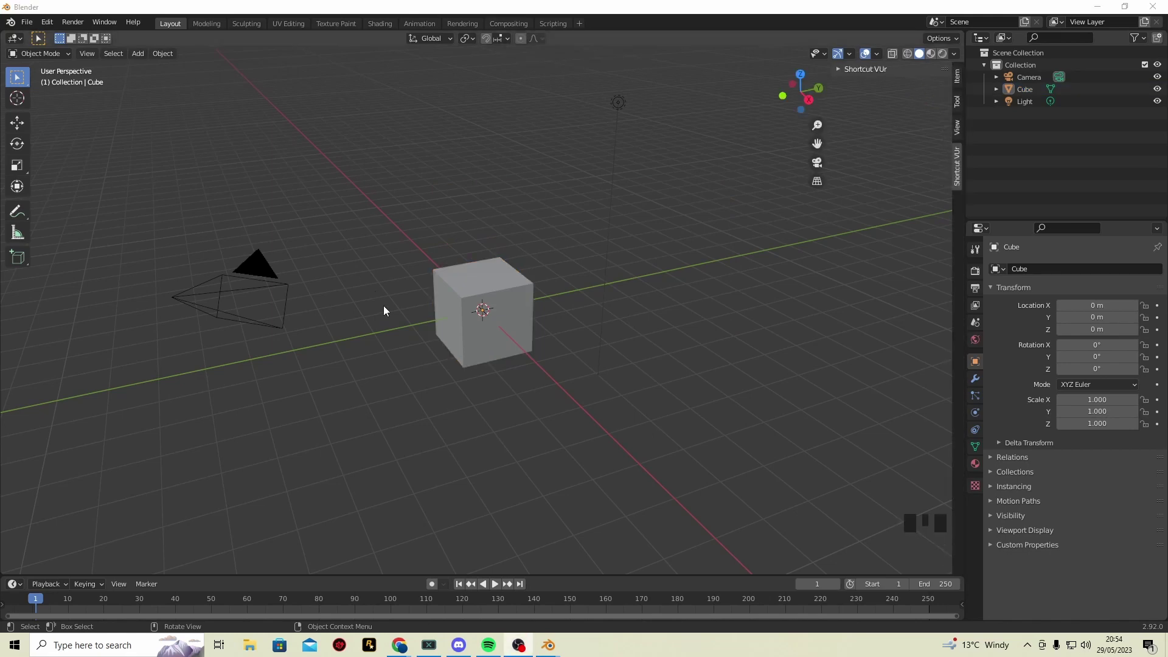
{"action": "left_click_drag", "start_coordinate": [117, 138], "coordinate": [718, 436]}
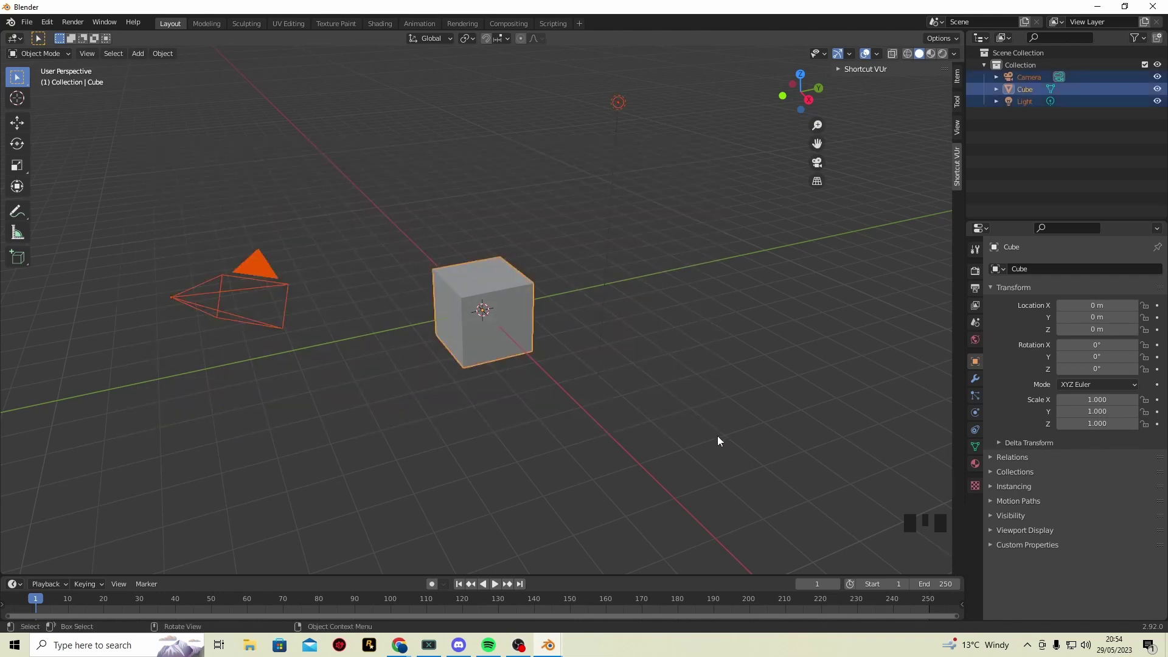
{"action": "key", "text": "Delete"}
{"action": "left_click", "coordinate": [48, 22]}
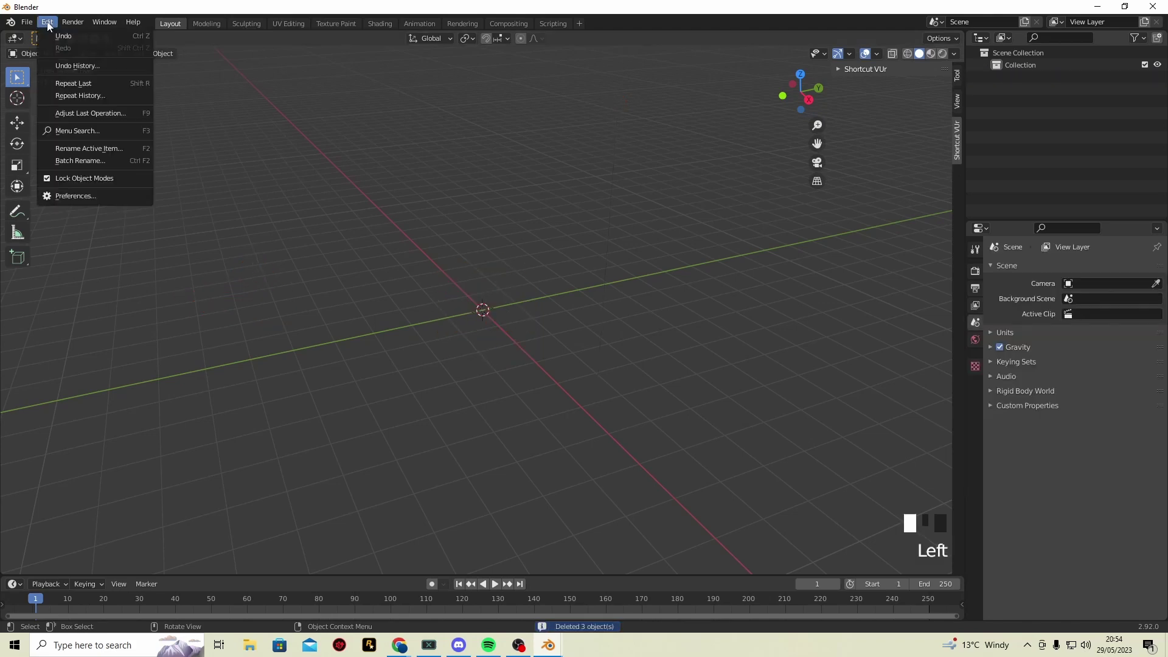
{"action": "left_click", "coordinate": [80, 196]}
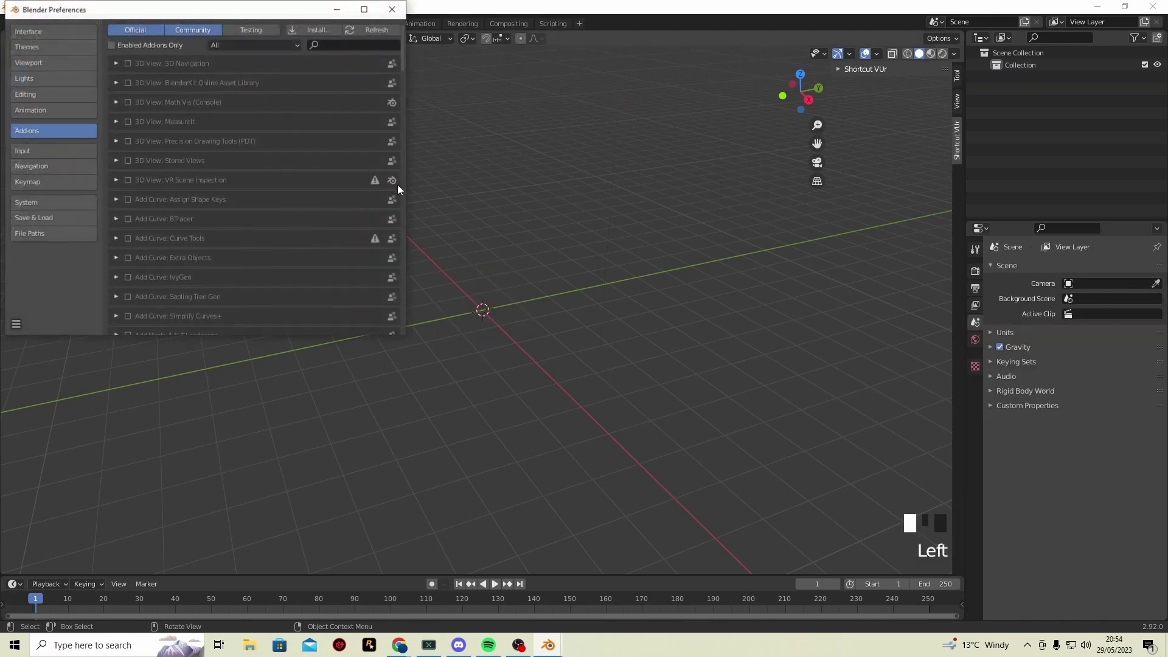
{"action": "left_click", "coordinate": [338, 45]}
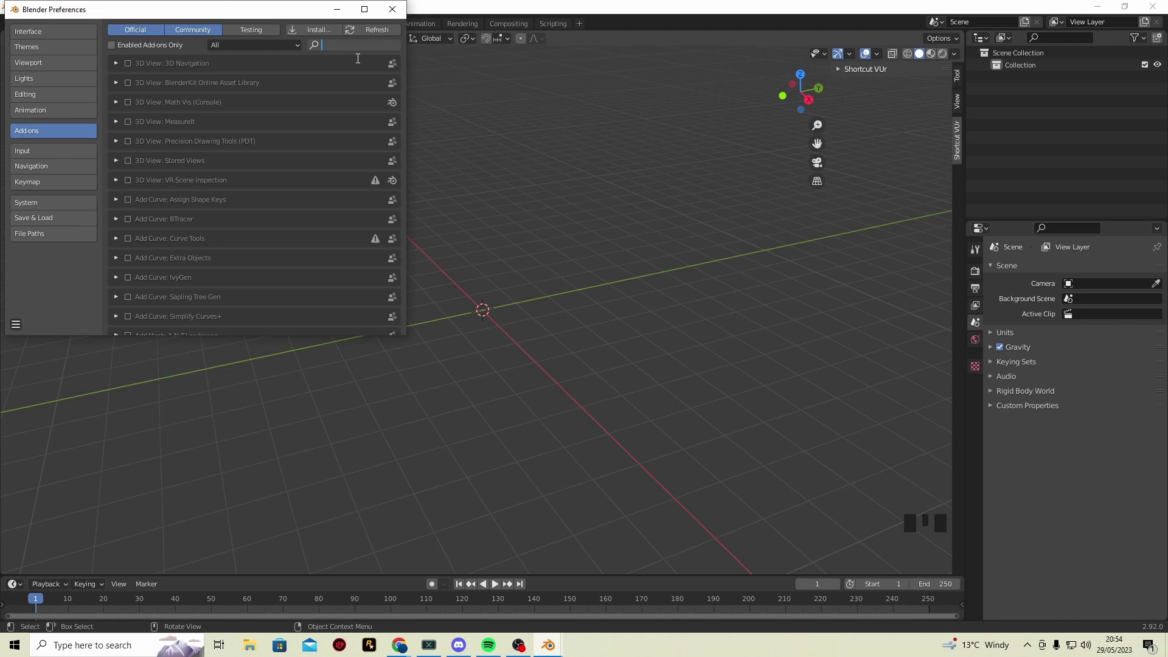
{"action": "type", "text": "msfs"}
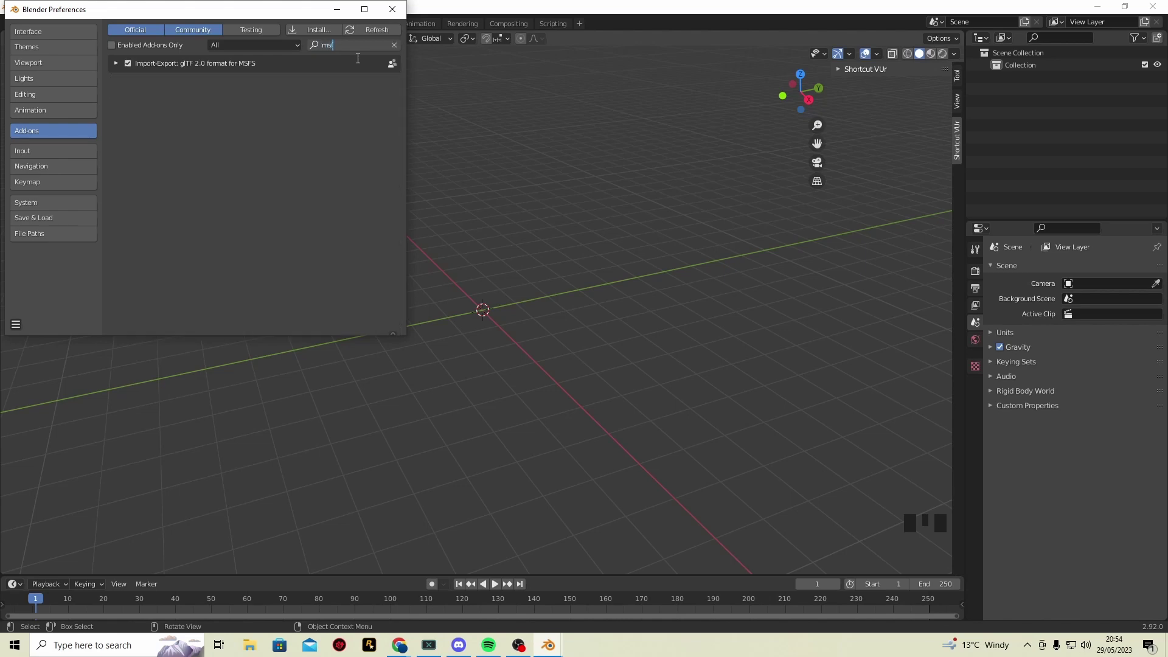
{"action": "left_click", "coordinate": [185, 68]}
{"action": "left_click", "coordinate": [115, 64]}
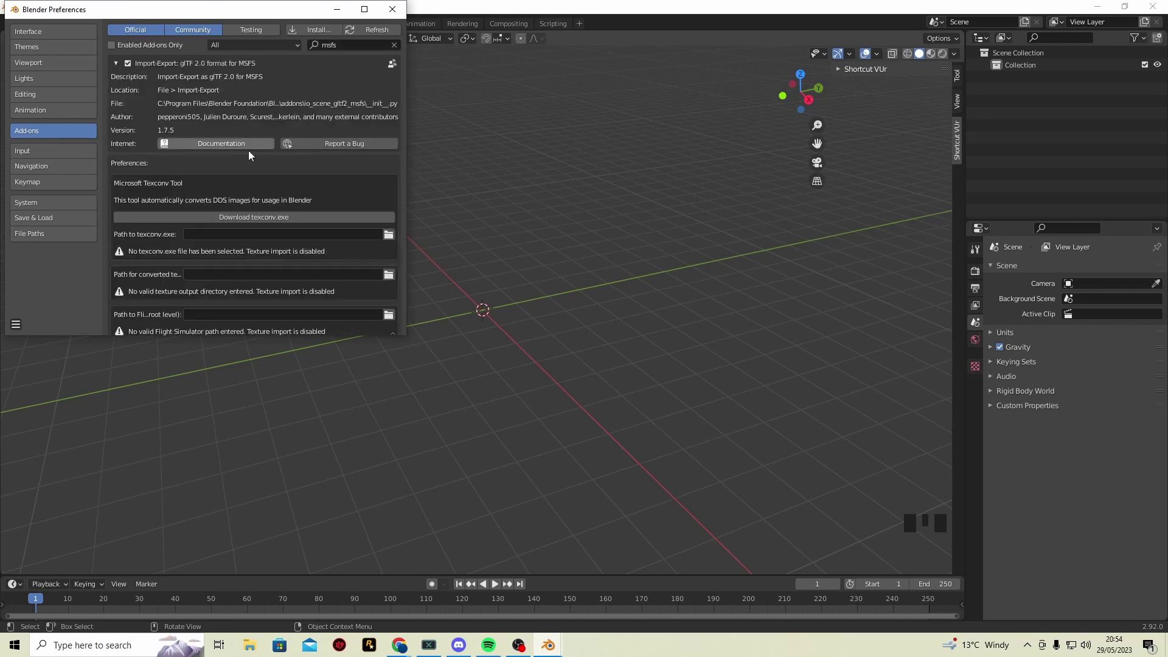
{"action": "scroll", "coordinate": [249, 151], "scroll_direction": "down", "scroll_amount": 1}
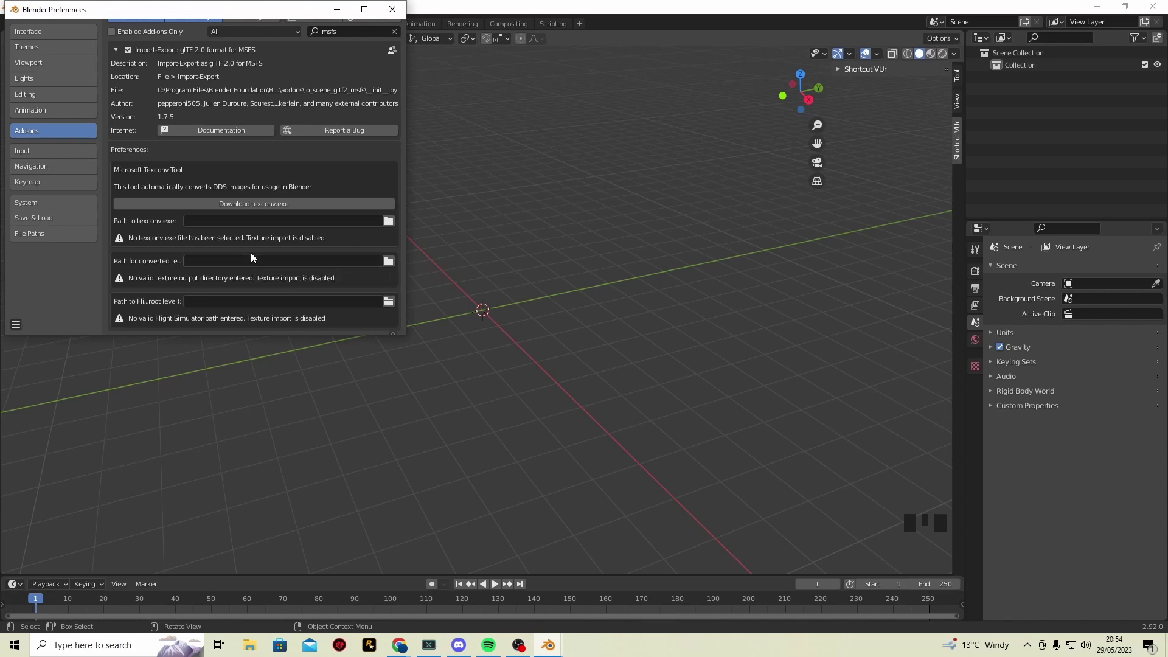
{"action": "scroll", "coordinate": [251, 257], "scroll_direction": "up", "scroll_amount": 1}
{"action": "left_click", "coordinate": [117, 62]}
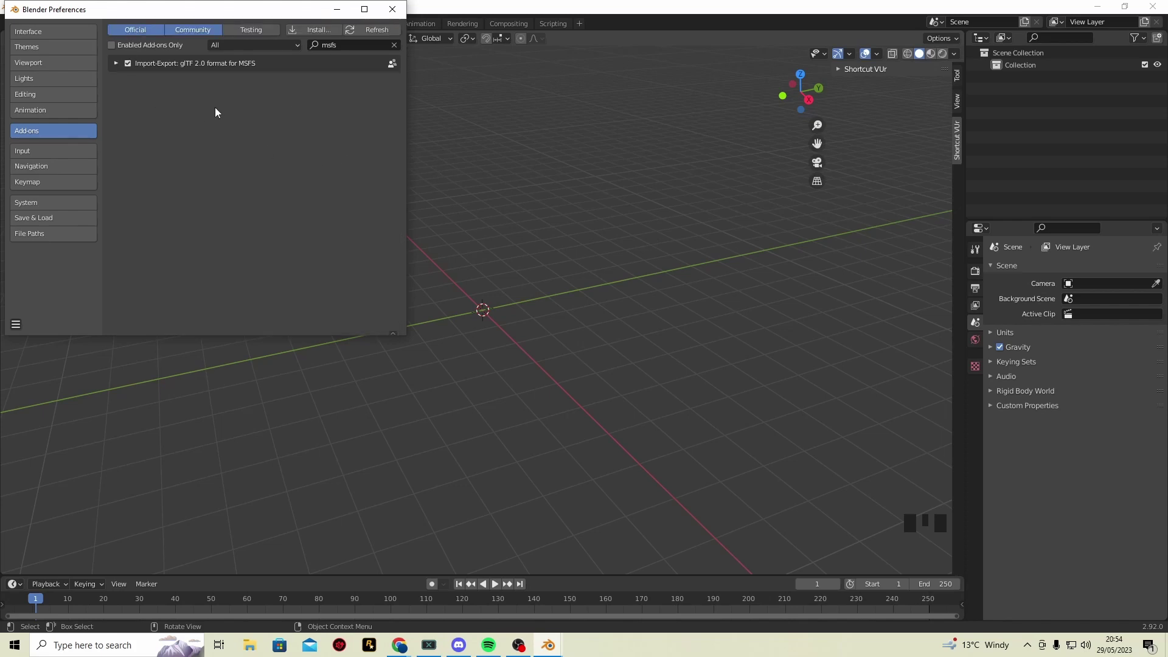
{"action": "left_click", "coordinate": [392, 9]}
{"action": "left_click", "coordinate": [27, 22]}
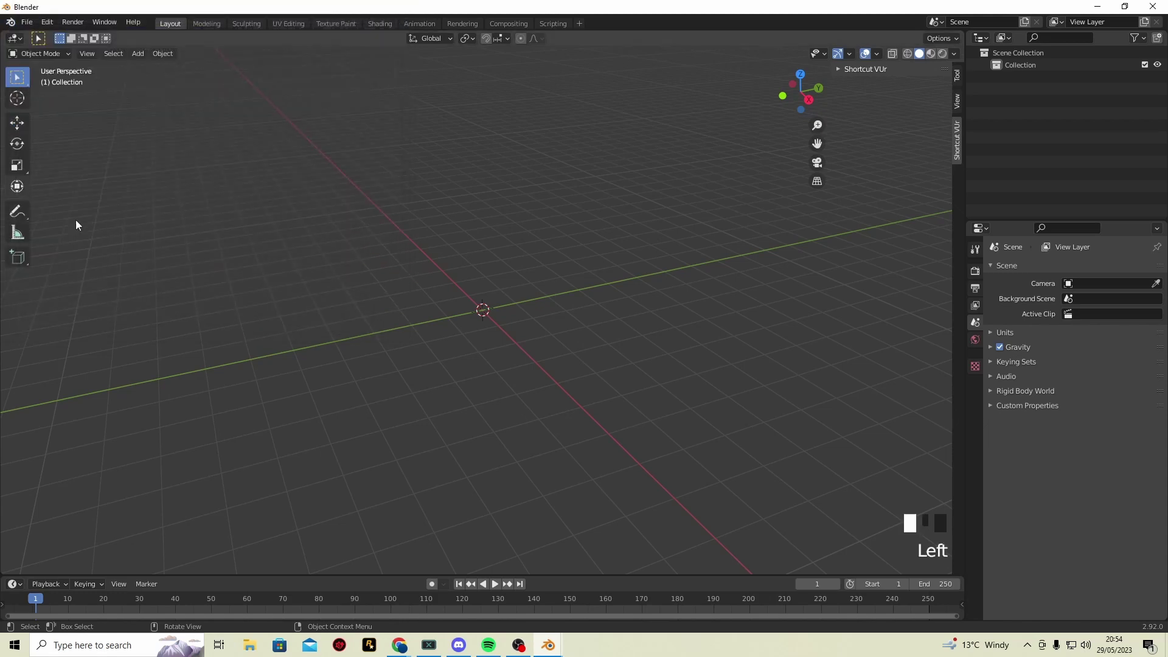
Open the Import glTF 2.0 for MSFS file browser.
{"action": "left_click", "coordinate": [35, 24]}
{"action": "left_click", "coordinate": [28, 22]}
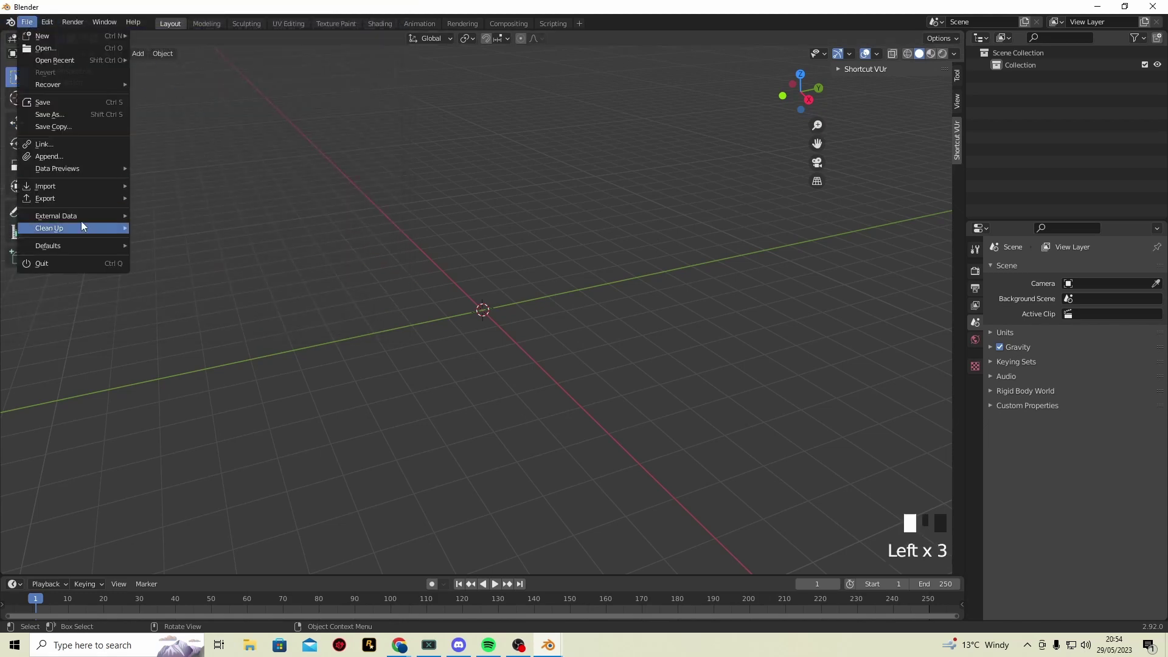
{"action": "mouse_move", "coordinate": [67, 186]}
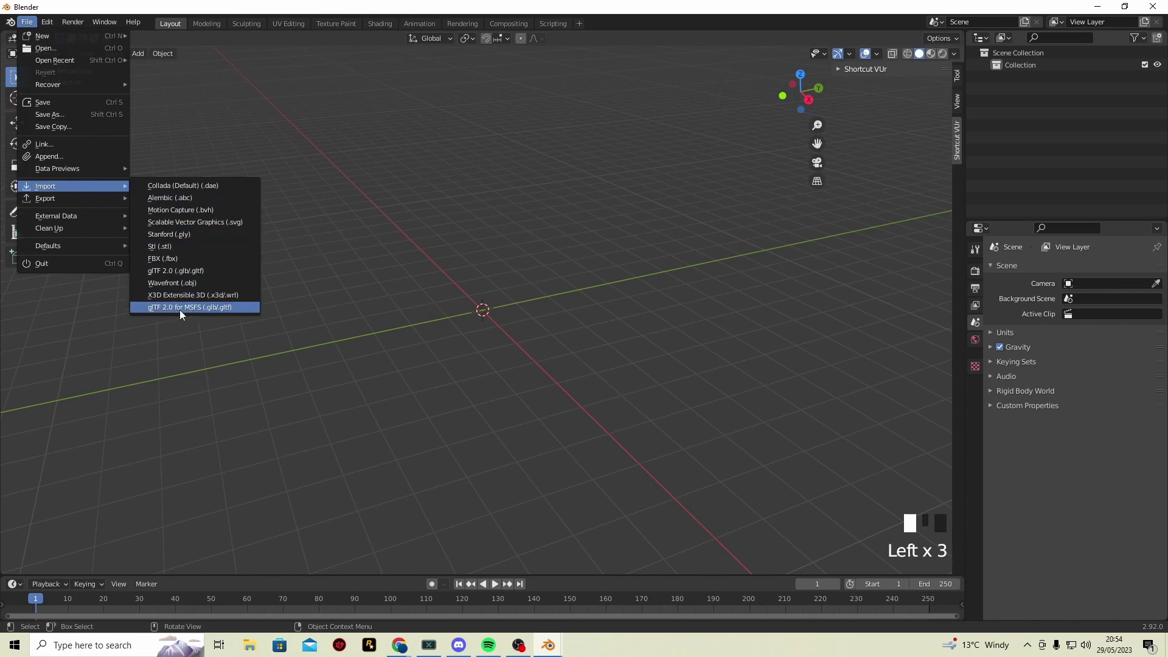
{"action": "left_click", "coordinate": [199, 309]}
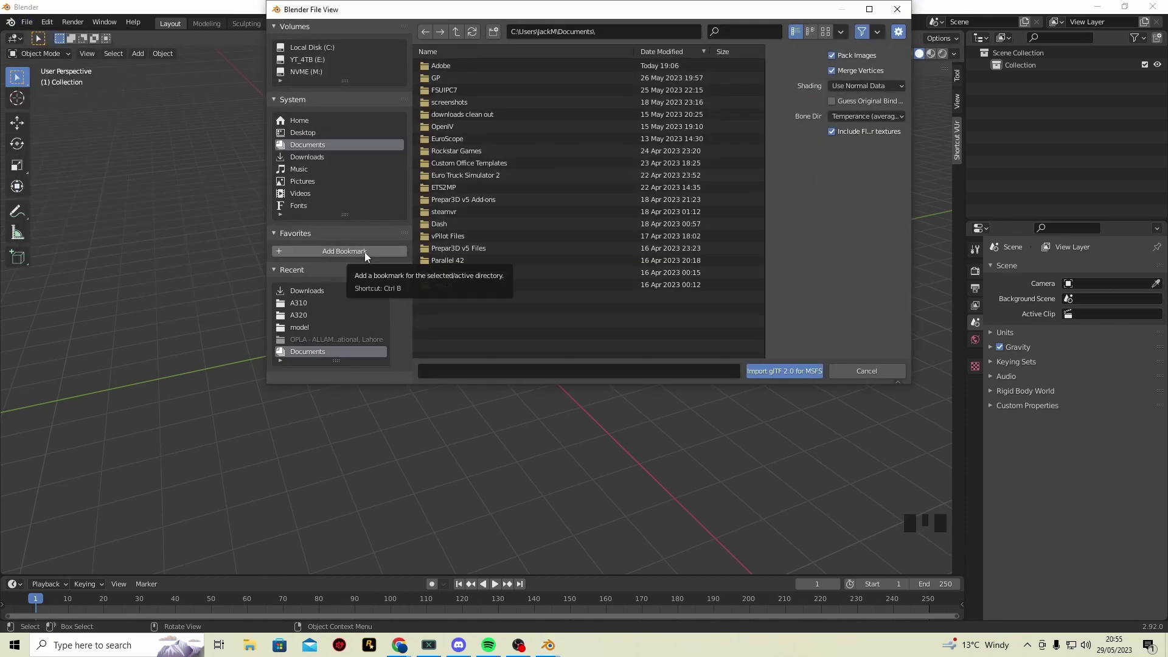
{"action": "mouse_move", "coordinate": [374, 323]}
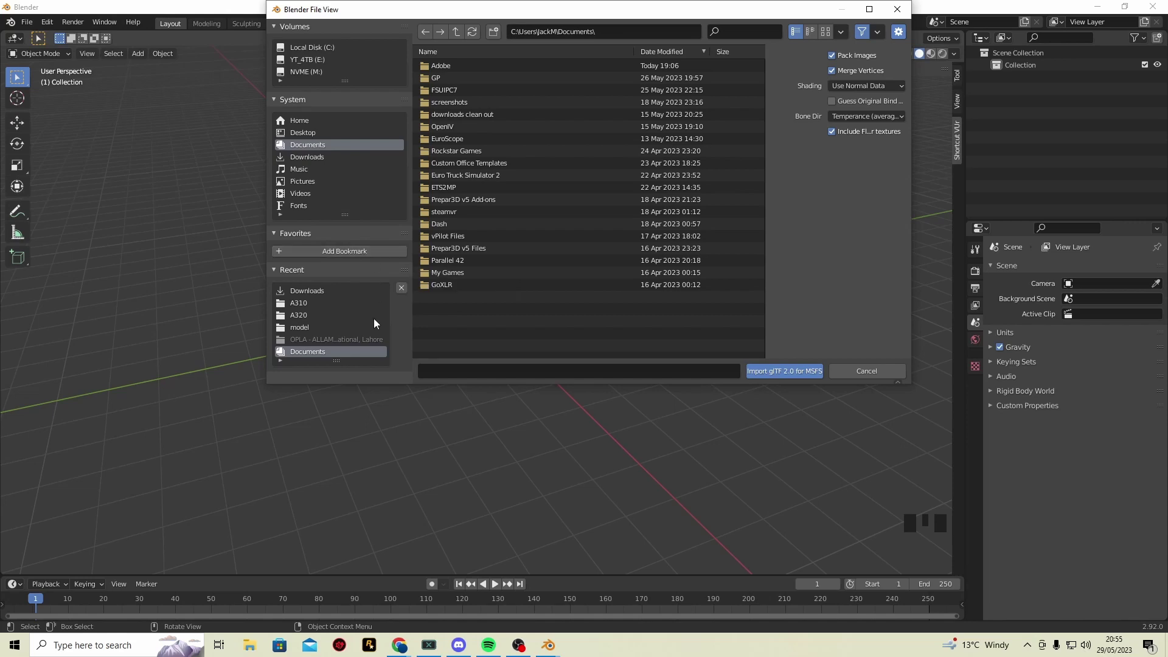
{"action": "left_click", "coordinate": [314, 327]}
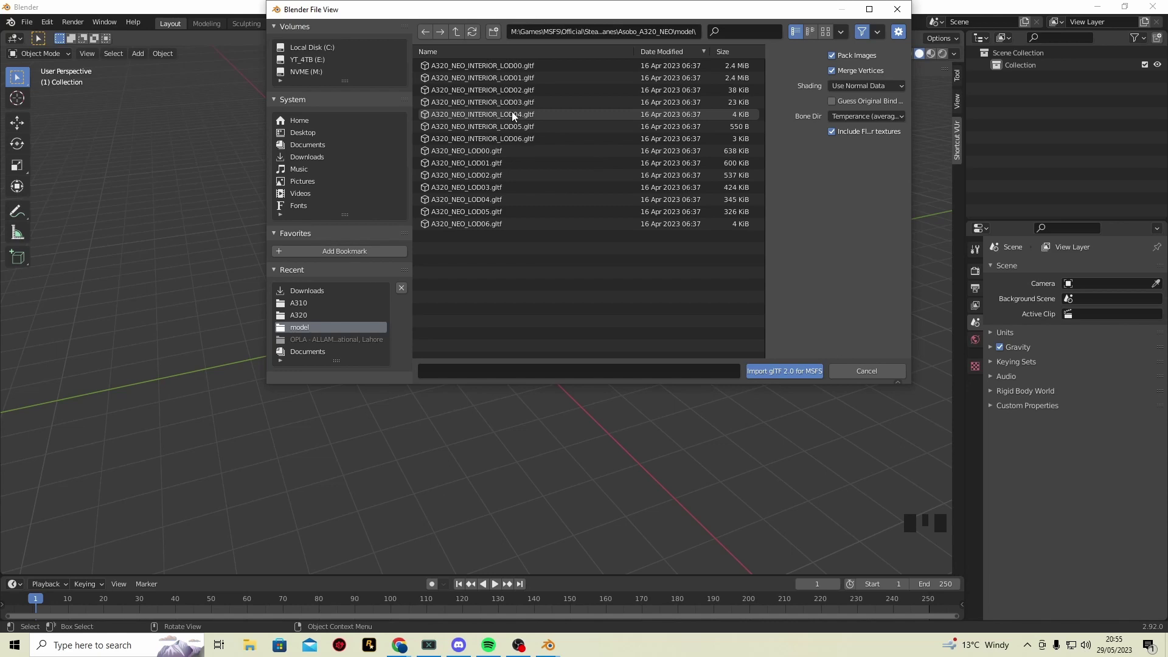
Browse from the NVME drive root into Games > MSFS > Official > Steam.
{"action": "left_click", "coordinate": [316, 73]}
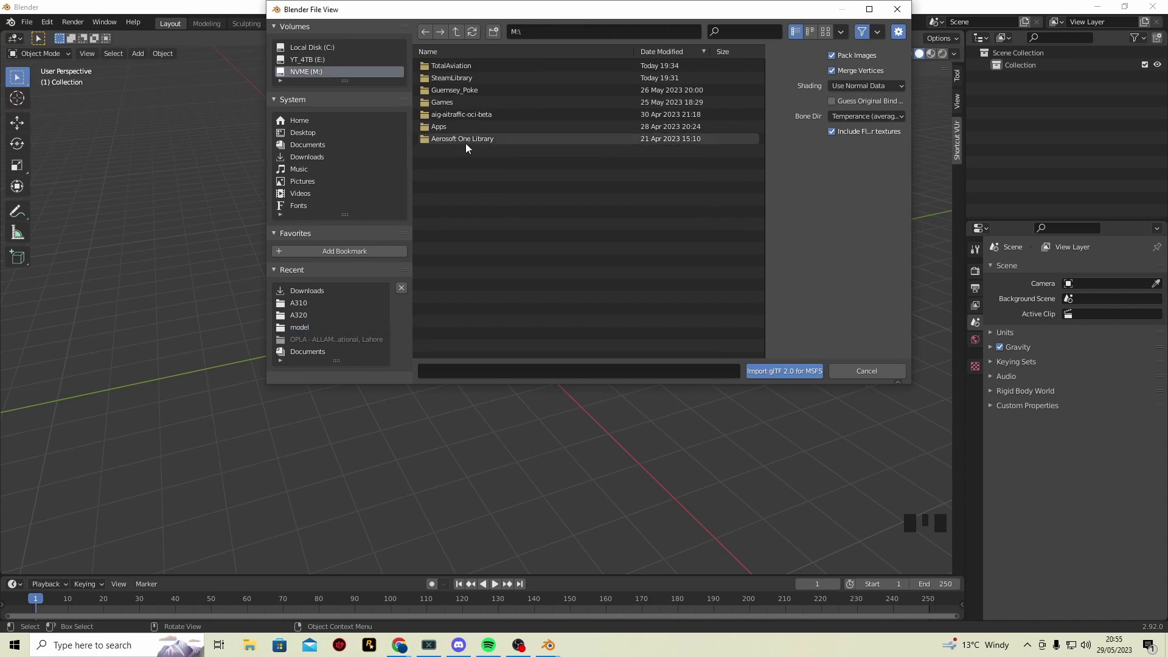
{"action": "double_click", "coordinate": [459, 103]}
{"action": "double_click", "coordinate": [473, 100]}
{"action": "double_click", "coordinate": [469, 76]}
{"action": "double_click", "coordinate": [463, 66]}
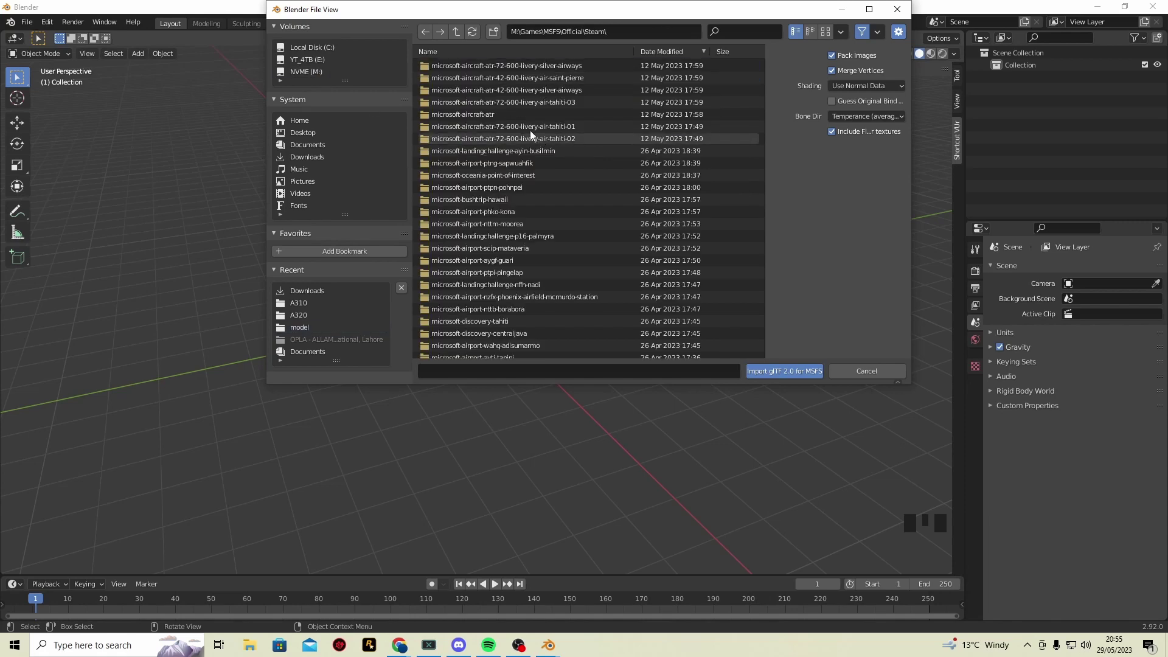
{"action": "scroll", "coordinate": [538, 140], "scroll_direction": "down", "scroll_amount": 5}
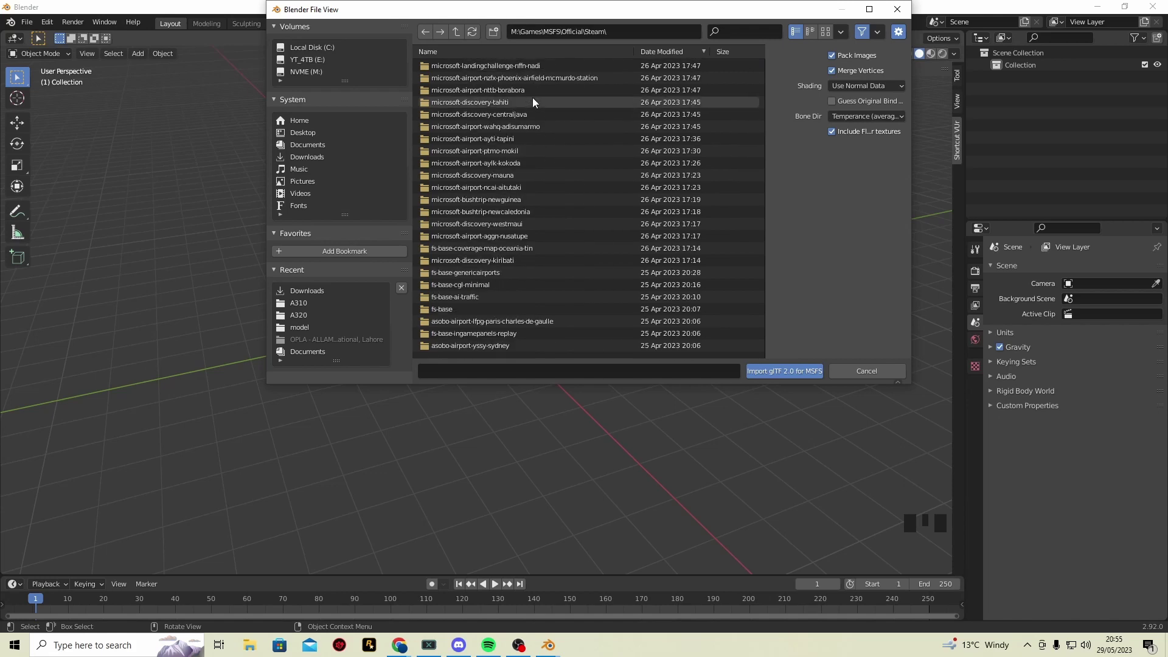
{"action": "scroll", "coordinate": [532, 102], "scroll_direction": "down", "scroll_amount": 10}
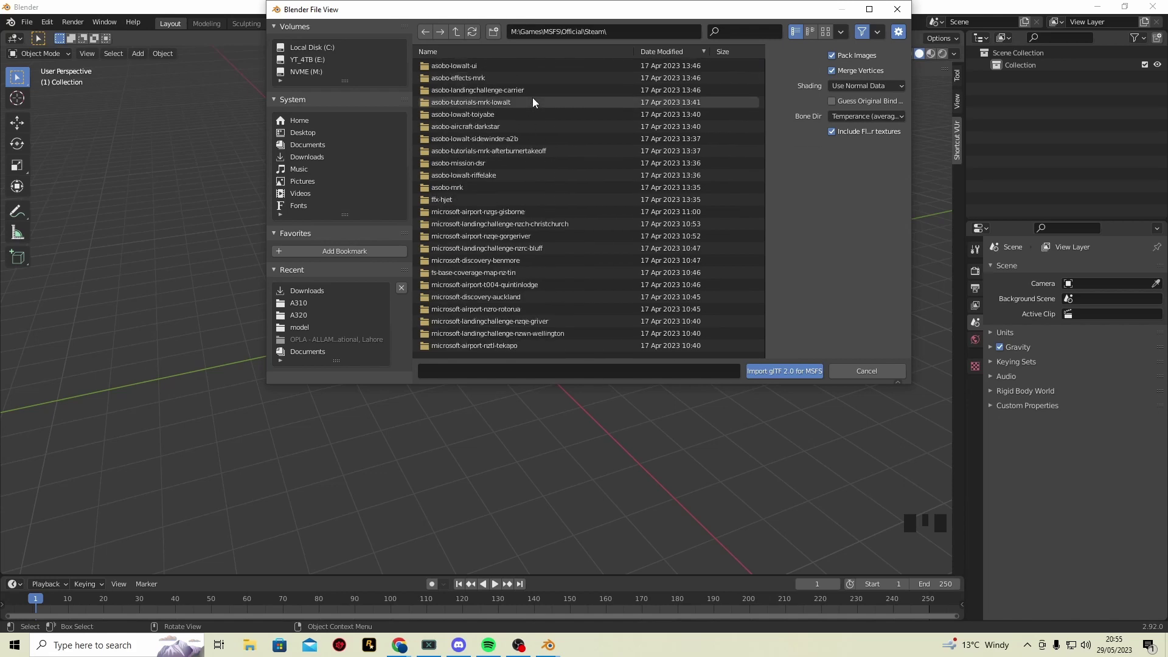
Filter by 'a32', open asobo-aircraft-a320-neo's model folder and select A320_NEO_LOD00.gltf.
{"action": "left_click", "coordinate": [730, 31]}
{"action": "type", "text": "a"}
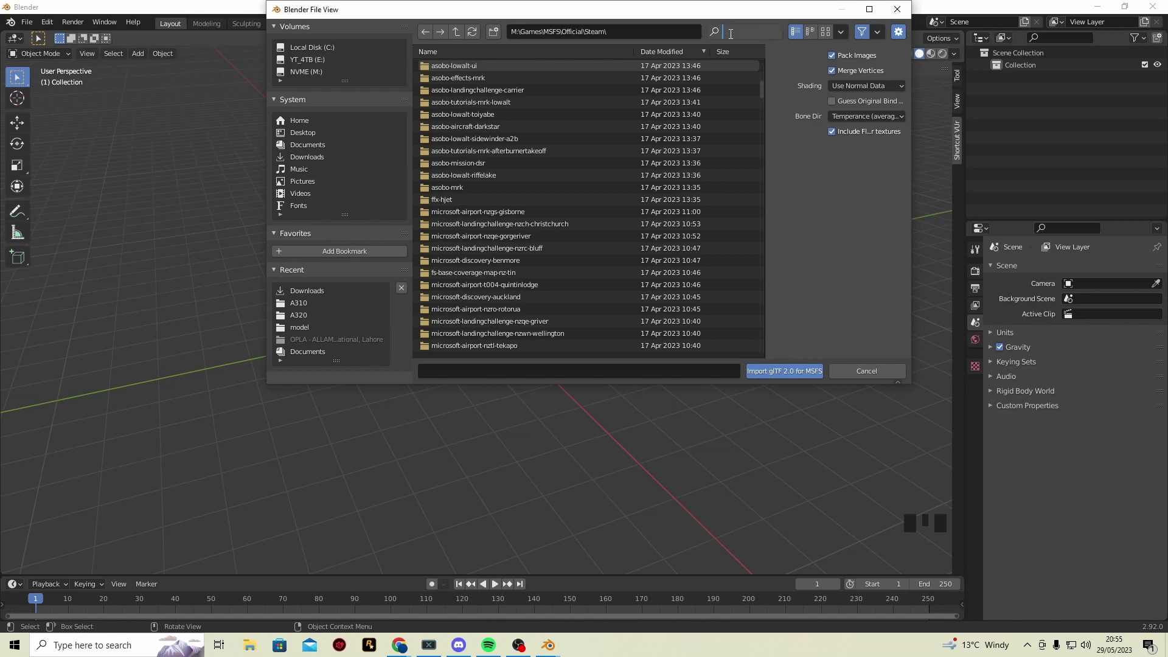
{"action": "type", "text": "32"}
{"action": "key", "text": "Return"}
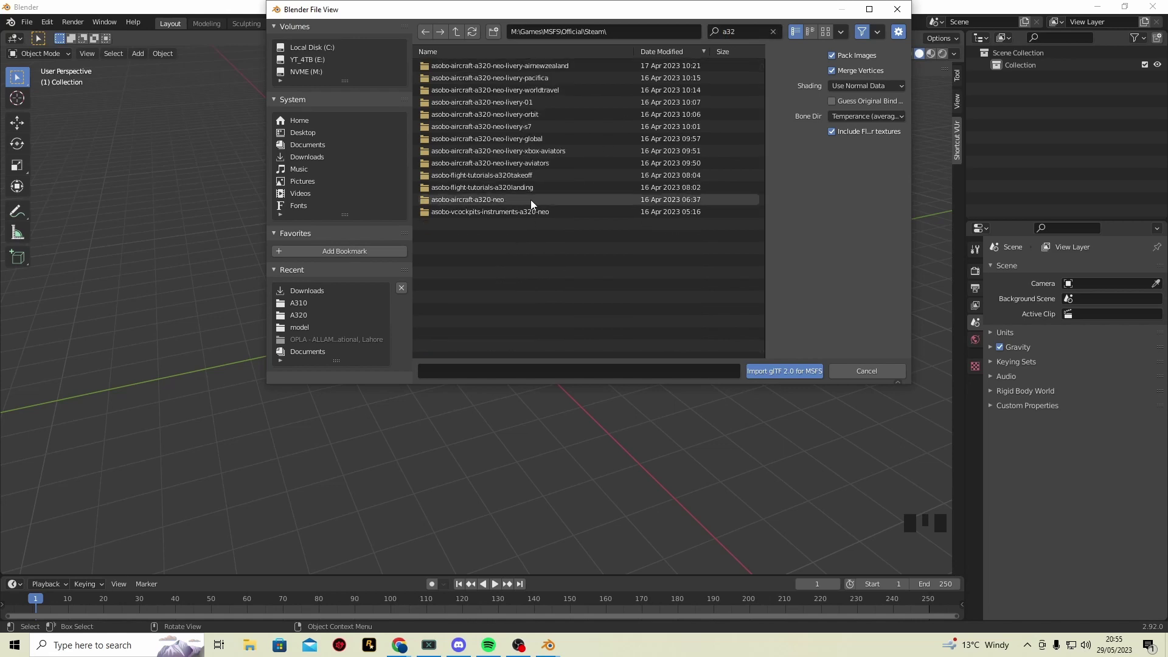
{"action": "double_click", "coordinate": [531, 199]}
{"action": "double_click", "coordinate": [484, 67]}
{"action": "double_click", "coordinate": [484, 67]}
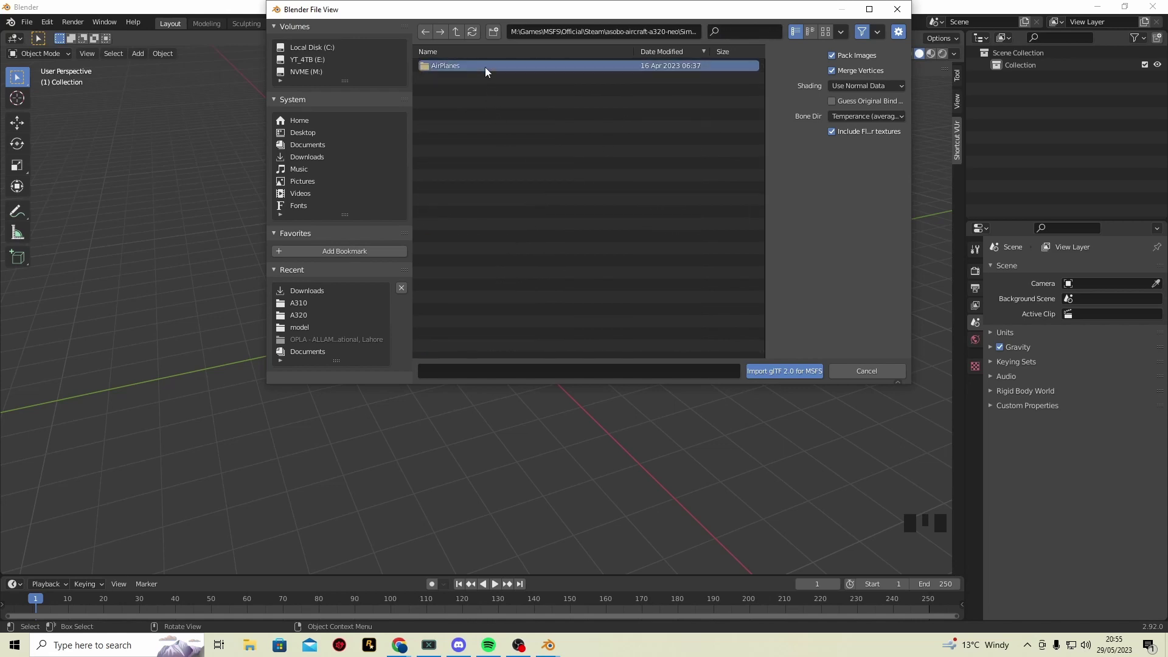
{"action": "double_click", "coordinate": [484, 67]}
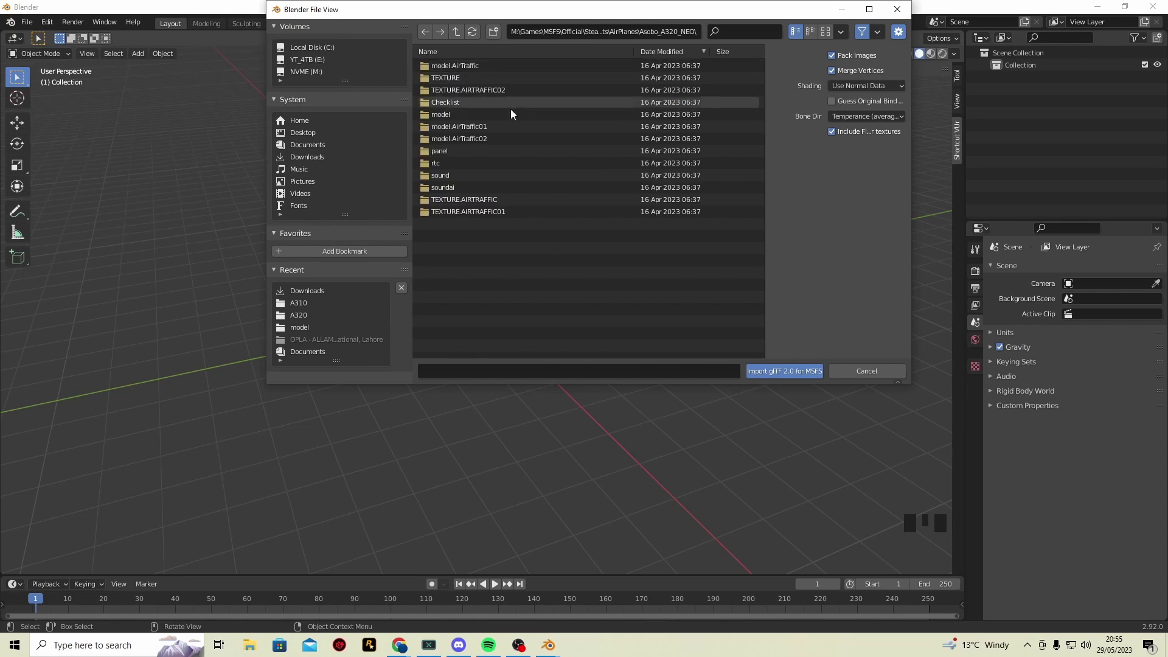
{"action": "double_click", "coordinate": [458, 114]}
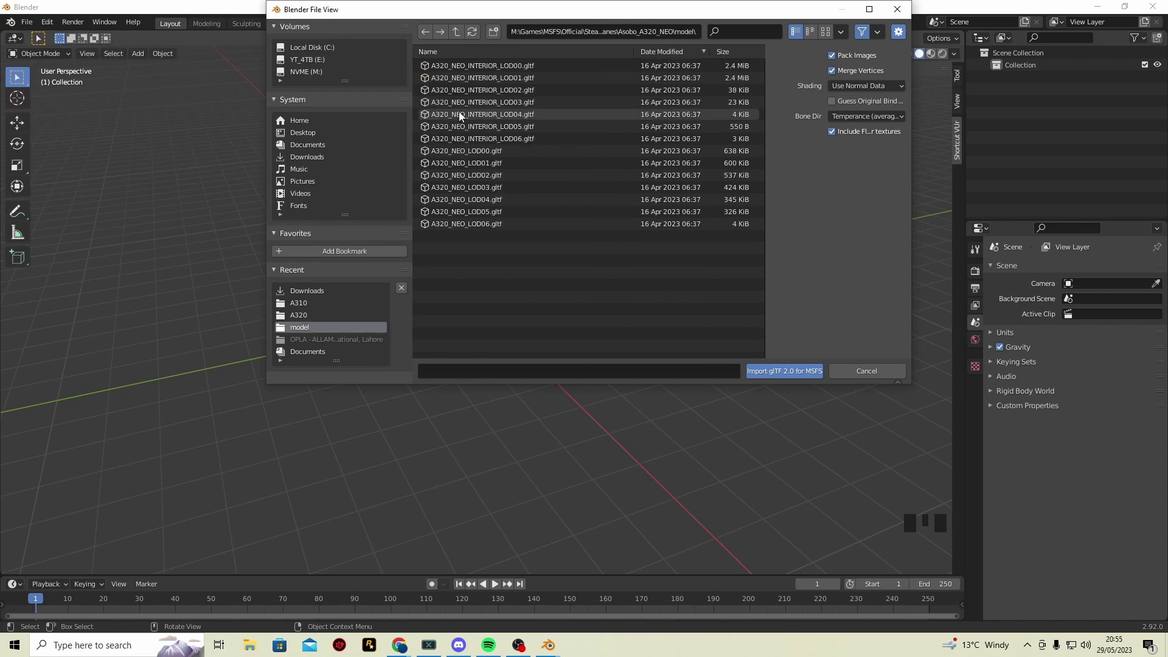
{"action": "left_click", "coordinate": [511, 154]}
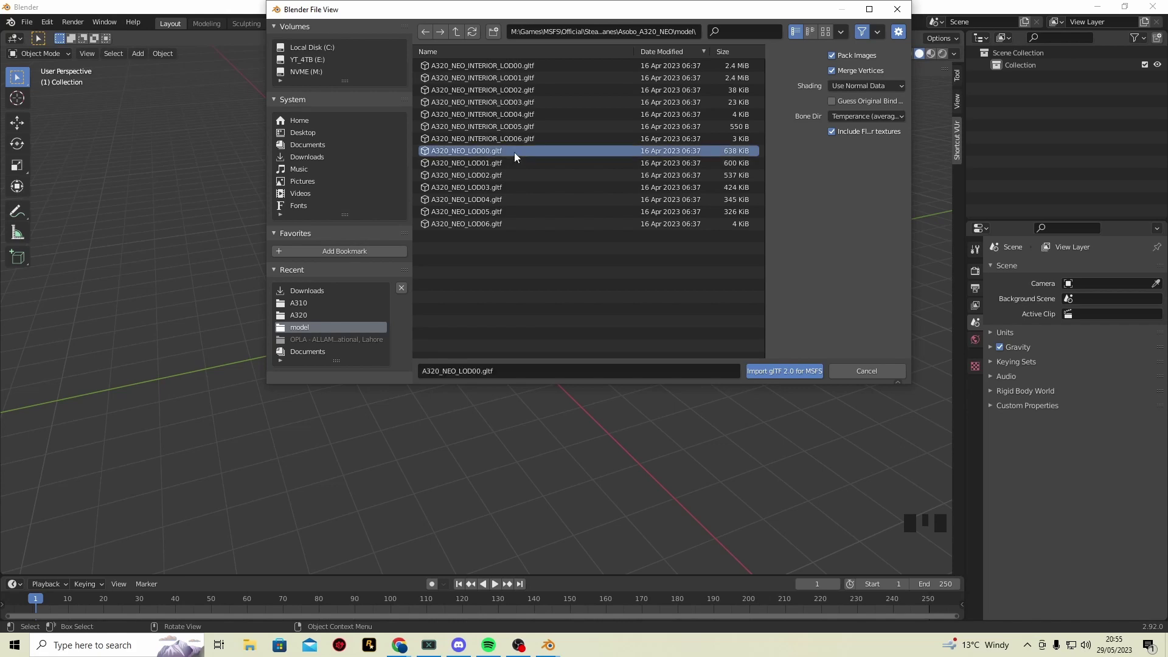
Import the A320_NEO_LOD00 model and zoom out to see the whole airplane.
{"action": "left_click", "coordinate": [791, 374]}
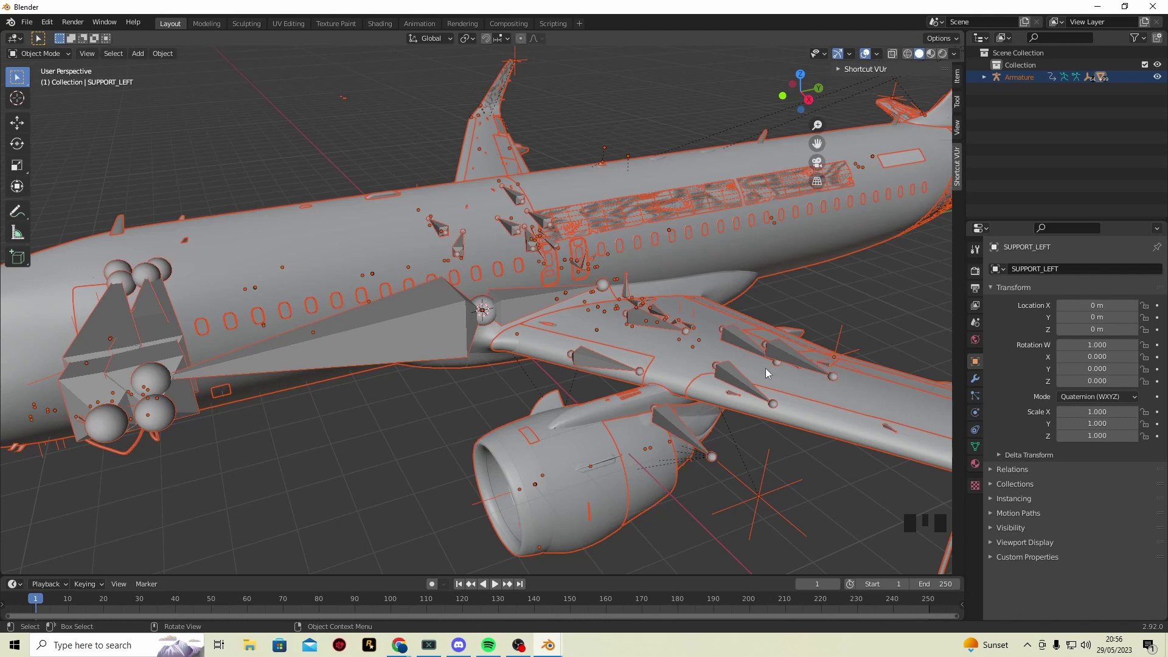
{"action": "scroll", "coordinate": [604, 314], "scroll_direction": "down", "scroll_amount": 5}
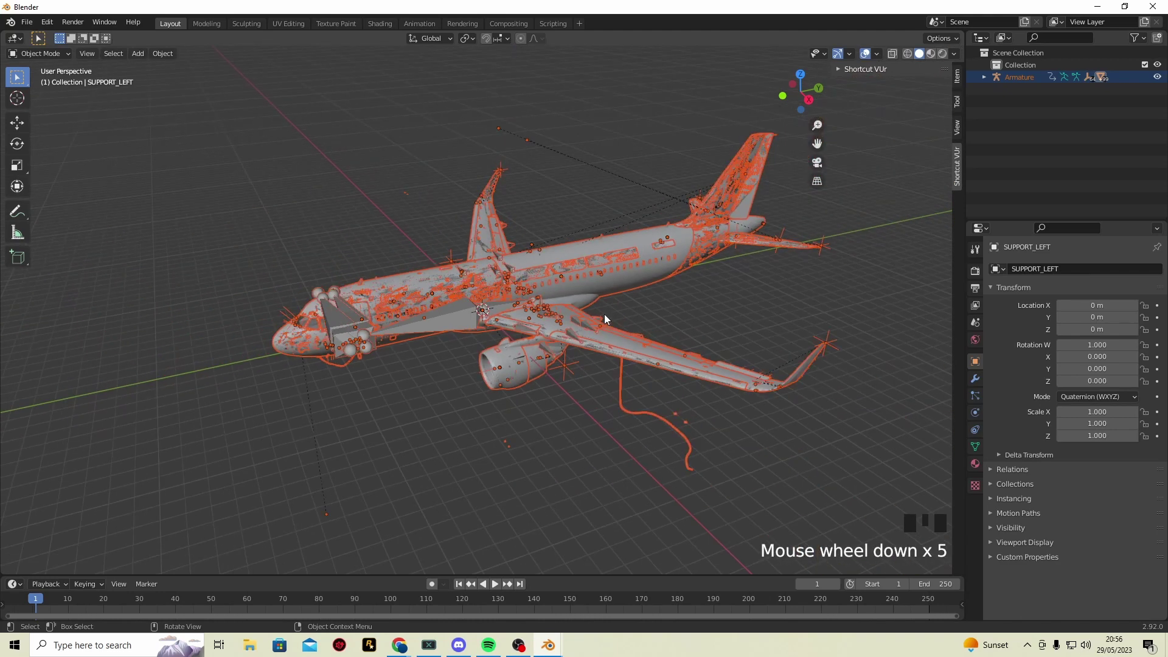
{"action": "left_click", "coordinate": [567, 410]}
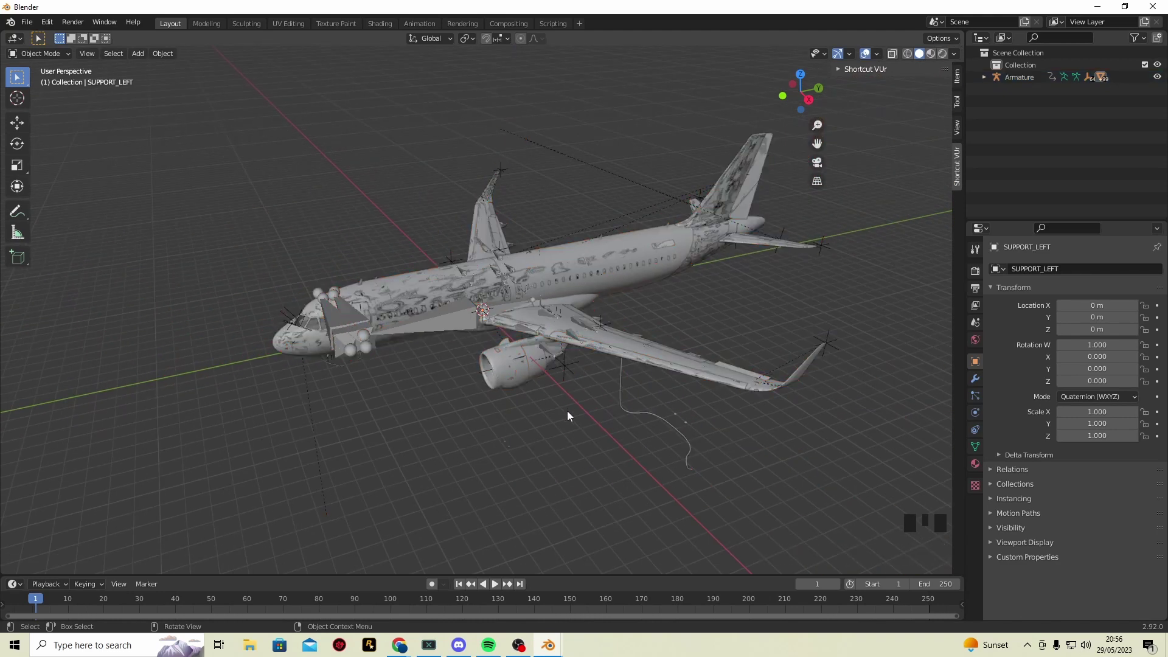
{"action": "scroll", "coordinate": [567, 410], "scroll_direction": "up", "scroll_amount": 2}
{"action": "scroll", "coordinate": [474, 333], "scroll_direction": "down", "scroll_amount": 1}
Select the FUSELAGE_FROSTED overlay on the fuselage.
{"action": "left_click", "coordinate": [429, 295]}
{"action": "left_click", "coordinate": [428, 295]}
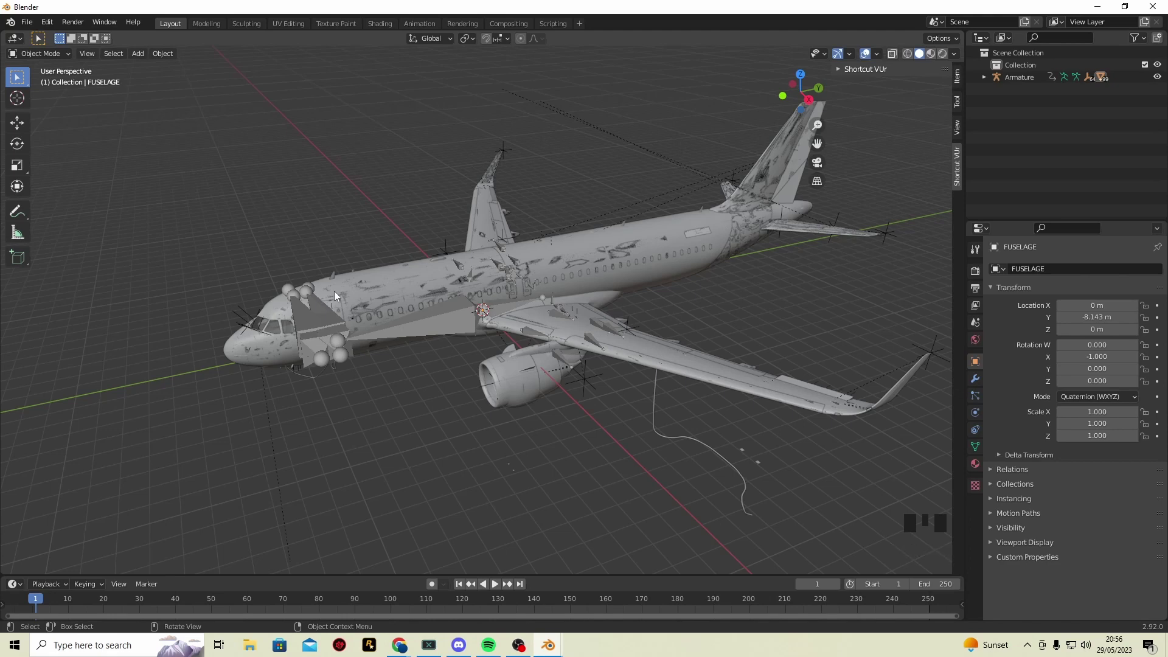
{"action": "left_click", "coordinate": [381, 283]}
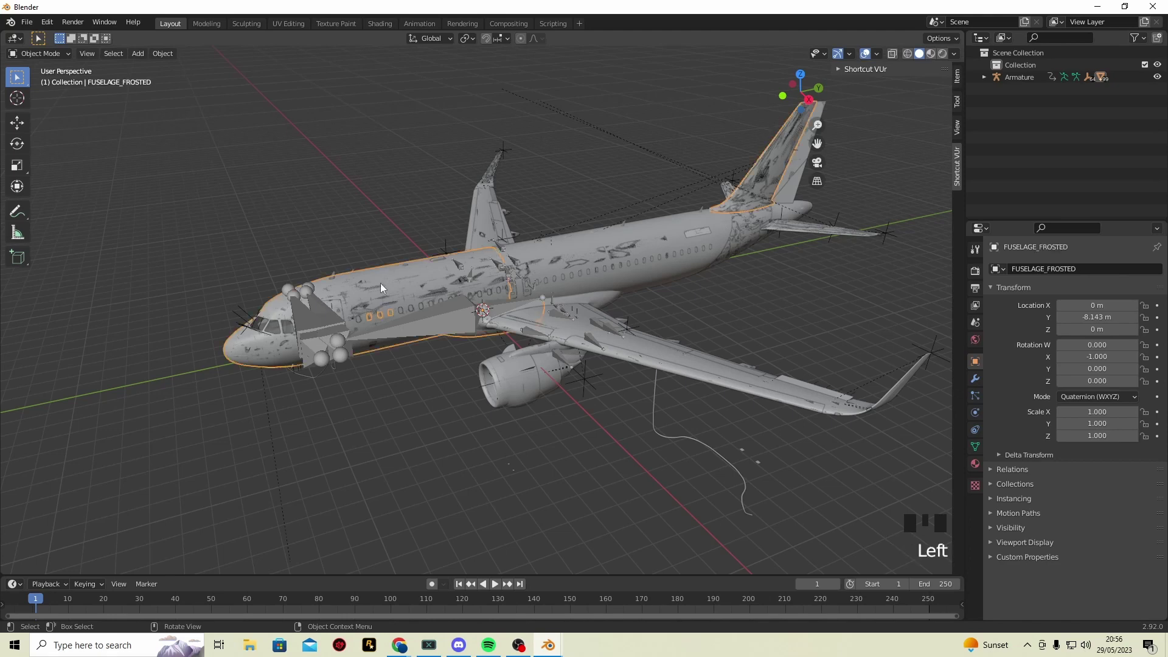
Delete the FUSELAGE_FROSTED and LIVERY_OFFICIAL_FUSELAGE meshes.
{"action": "left_click", "coordinate": [440, 426]}
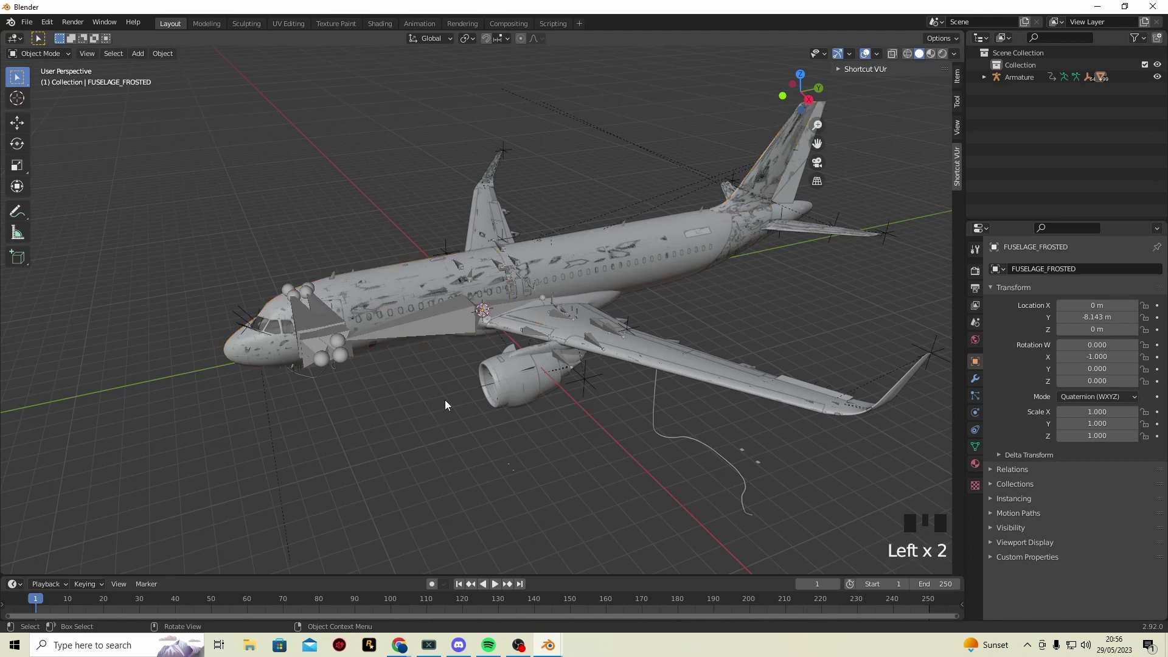
{"action": "left_click", "coordinate": [412, 283]}
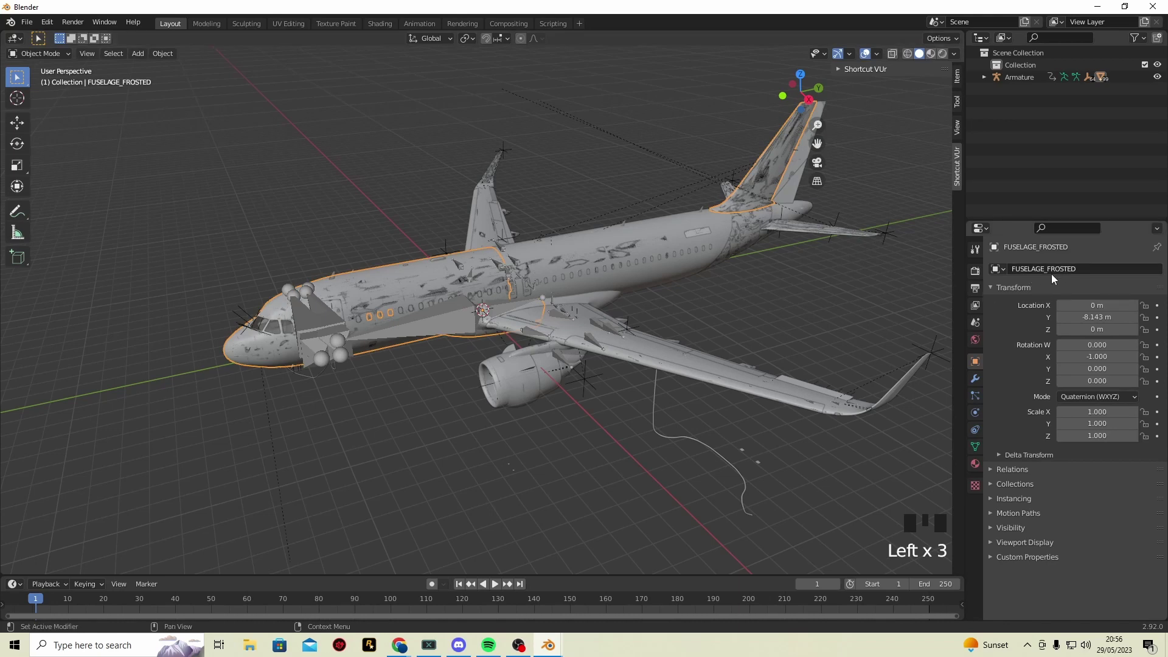
{"action": "key", "text": "Delete"}
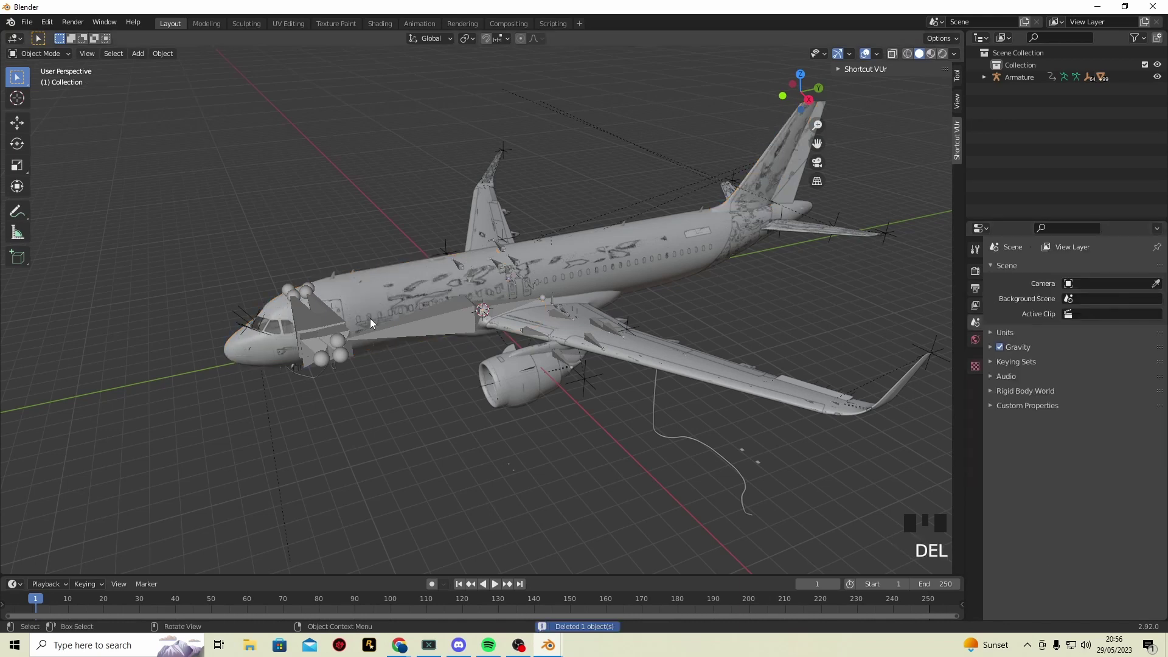
{"action": "left_click", "coordinate": [616, 244]}
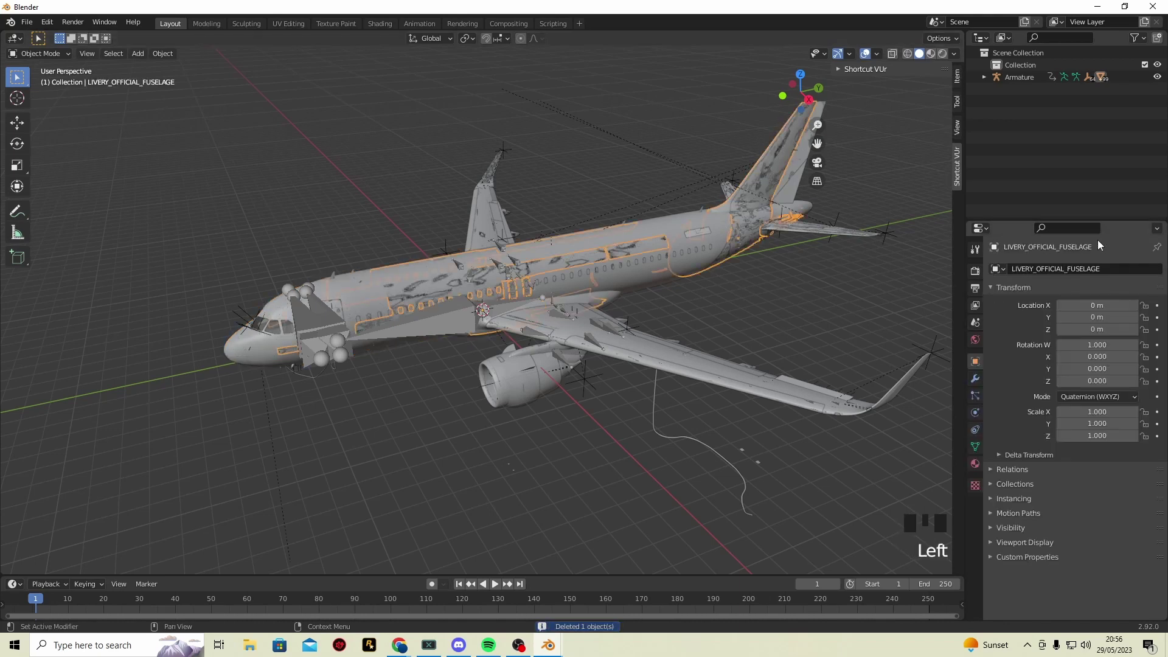
{"action": "key", "text": "Delete"}
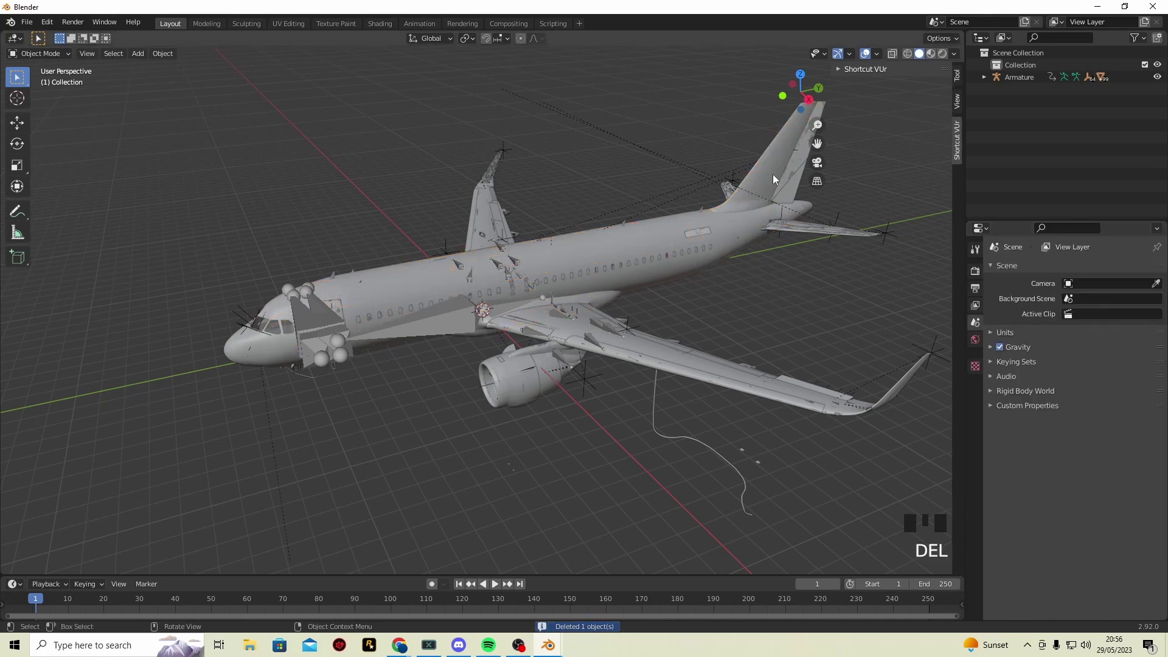
Delete the LIVERY_OFFICIAL_RUDDER mesh on the tail rudder.
{"action": "left_click", "coordinate": [800, 166]}
{"action": "left_click", "coordinate": [791, 163]}
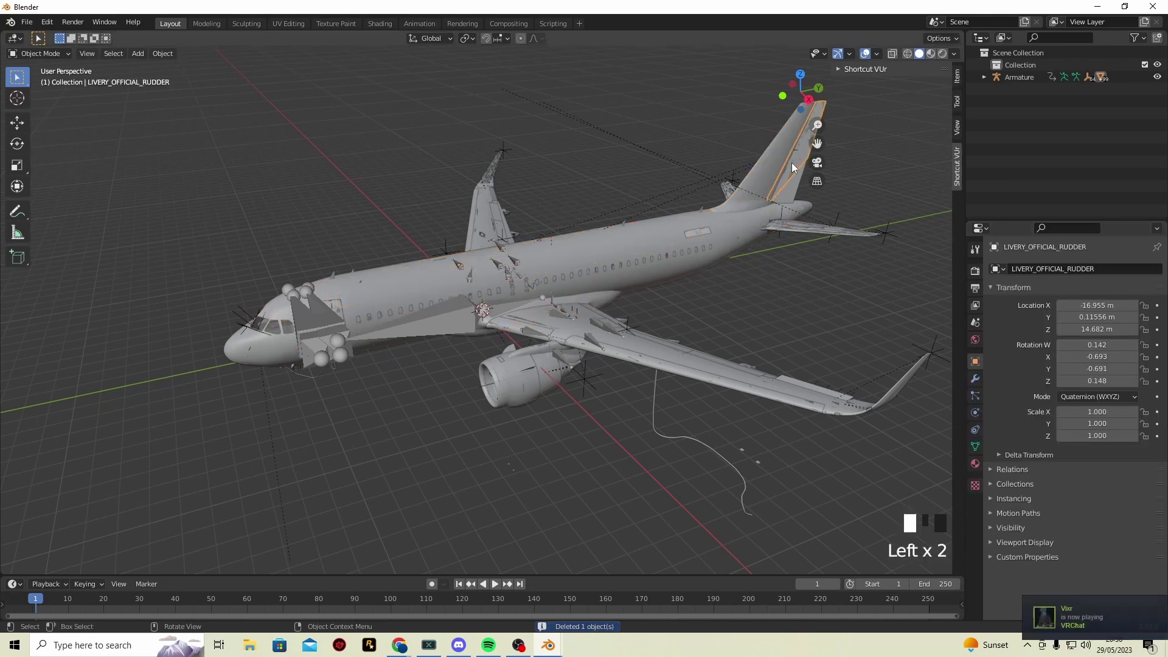
{"action": "left_click", "coordinate": [797, 161]}
{"action": "left_click", "coordinate": [796, 160]}
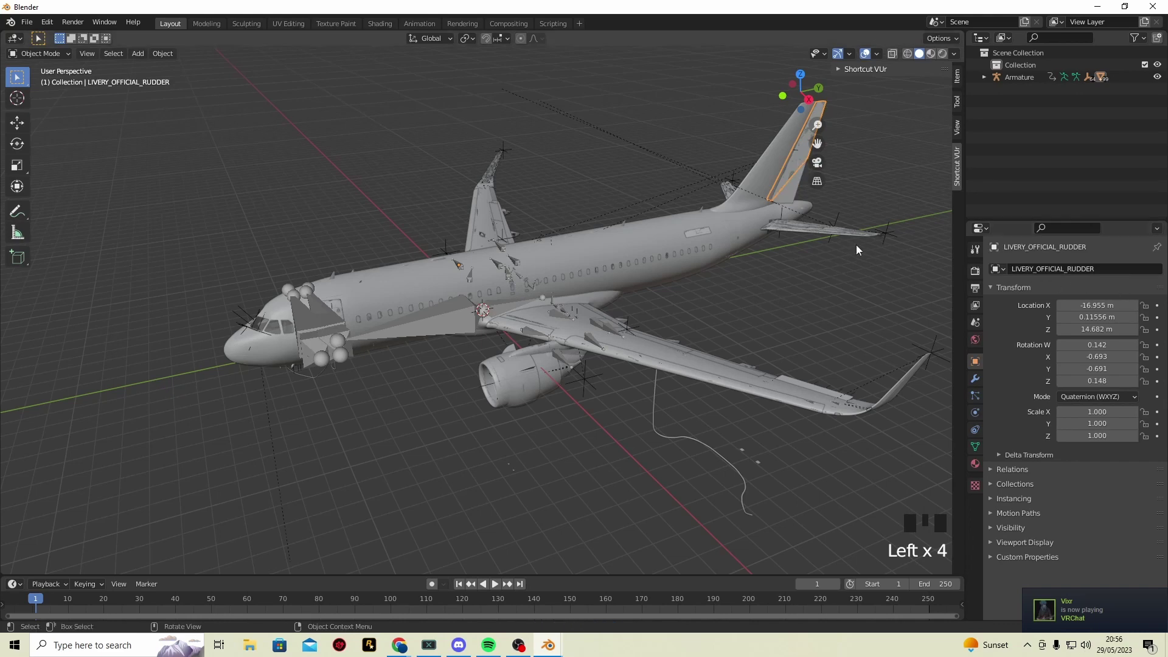
{"action": "key", "text": "Delete"}
Delete the frosted cargo hatch mesh.
{"action": "left_click", "coordinate": [811, 225]}
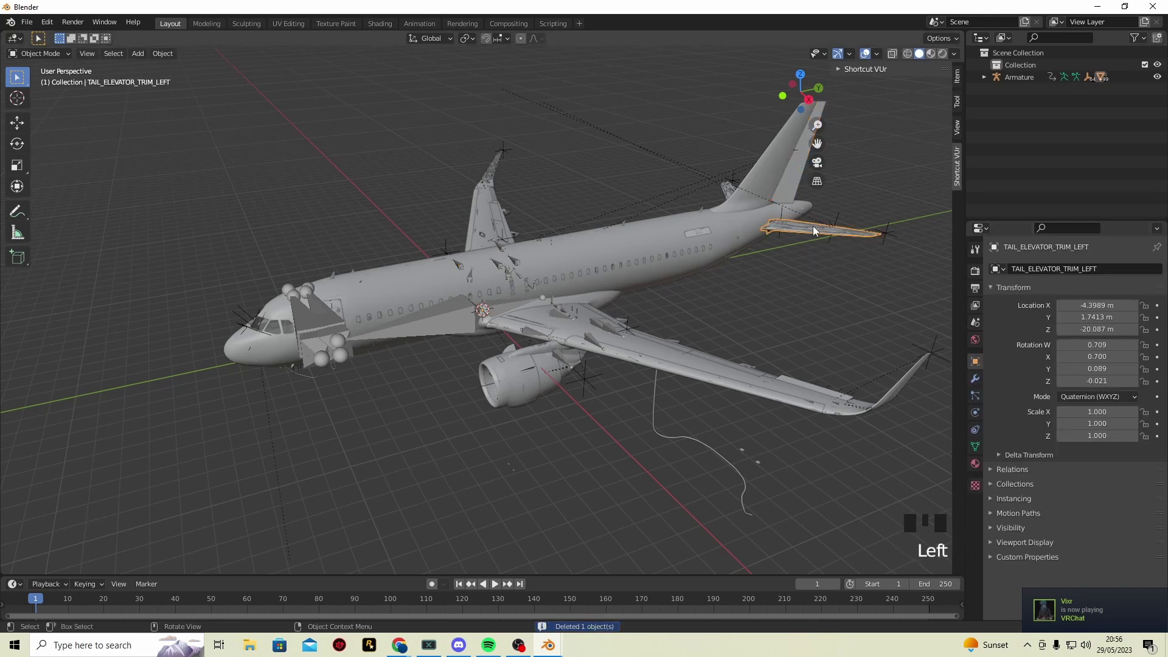
{"action": "left_click", "coordinate": [830, 231]}
{"action": "left_click", "coordinate": [727, 328]}
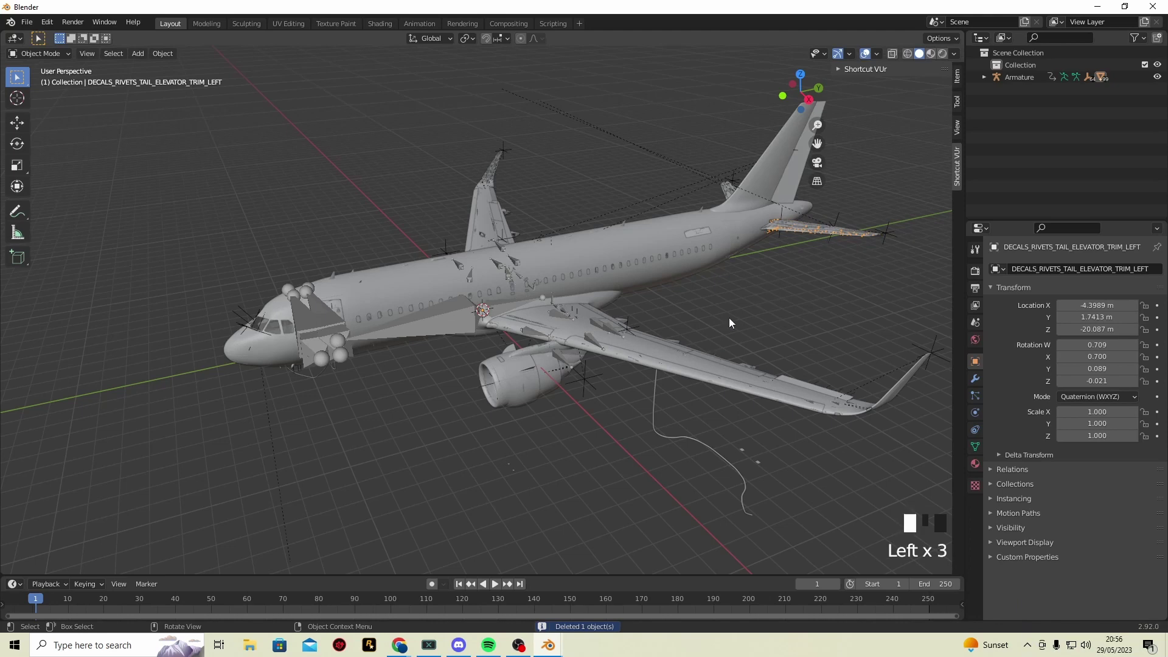
{"action": "middle_click_drag", "start_coordinate": [403, 378], "coordinate": [599, 298]}
{"action": "left_click", "coordinate": [599, 298]}
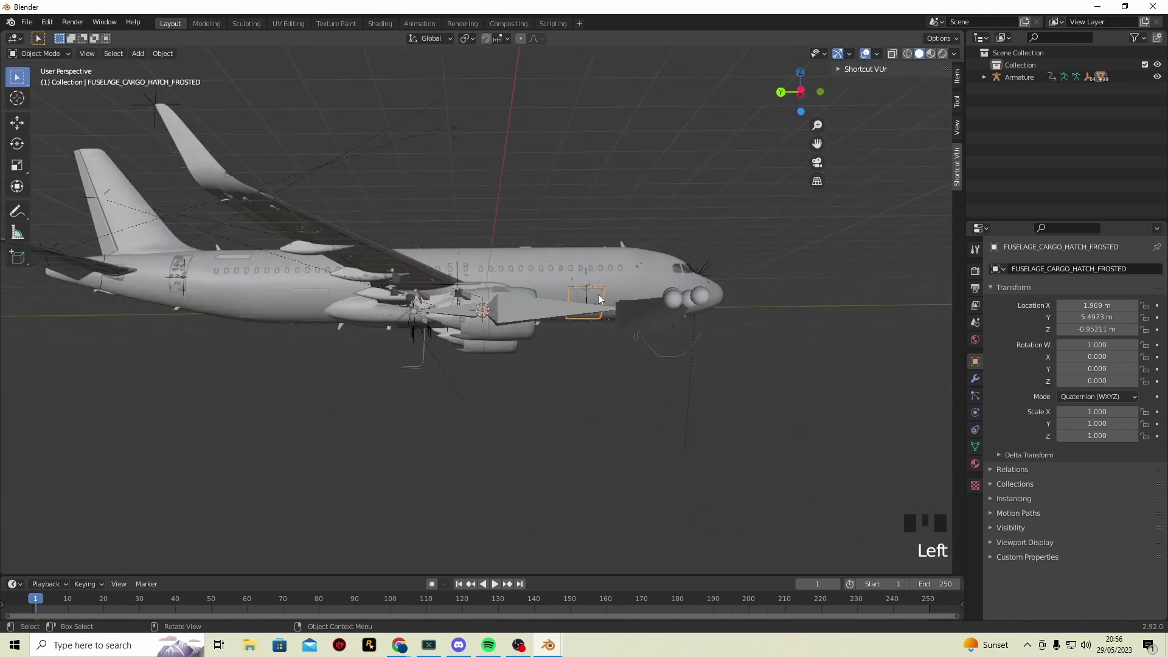
{"action": "key", "text": "Delete"}
Delete the LIVERY_OFFICIAL_RDOOR overlay on the rear door.
{"action": "mouse_move", "coordinate": [214, 312]}
{"action": "middle_mouse_down"}
{"action": "mouse_move", "coordinate": [337, 344]}
{"action": "mouse_move", "coordinate": [293, 334]}
{"action": "middle_mouse_up"}
{"action": "left_click", "coordinate": [291, 334]}
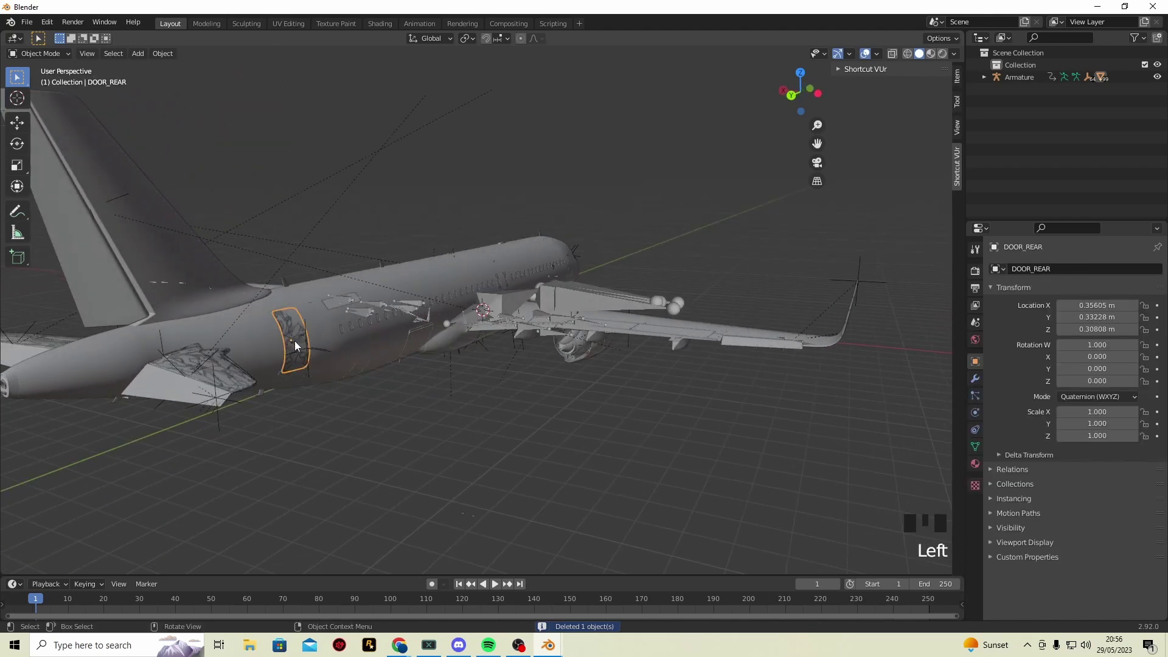
{"action": "left_click", "coordinate": [295, 344]}
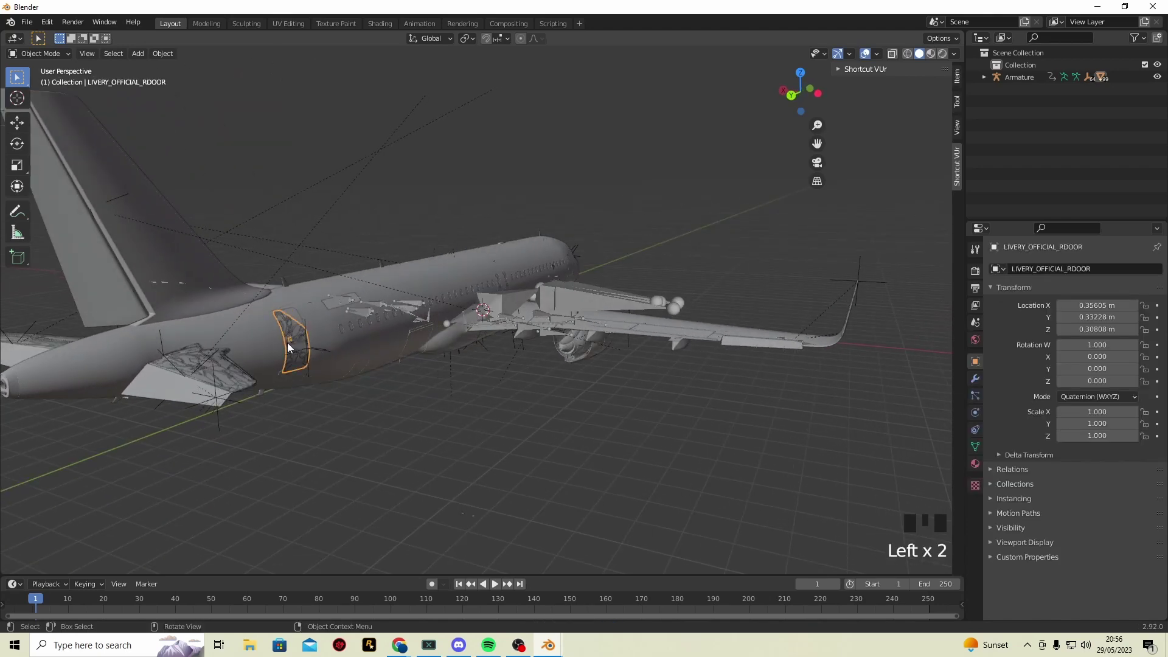
{"action": "key", "text": "Delete"}
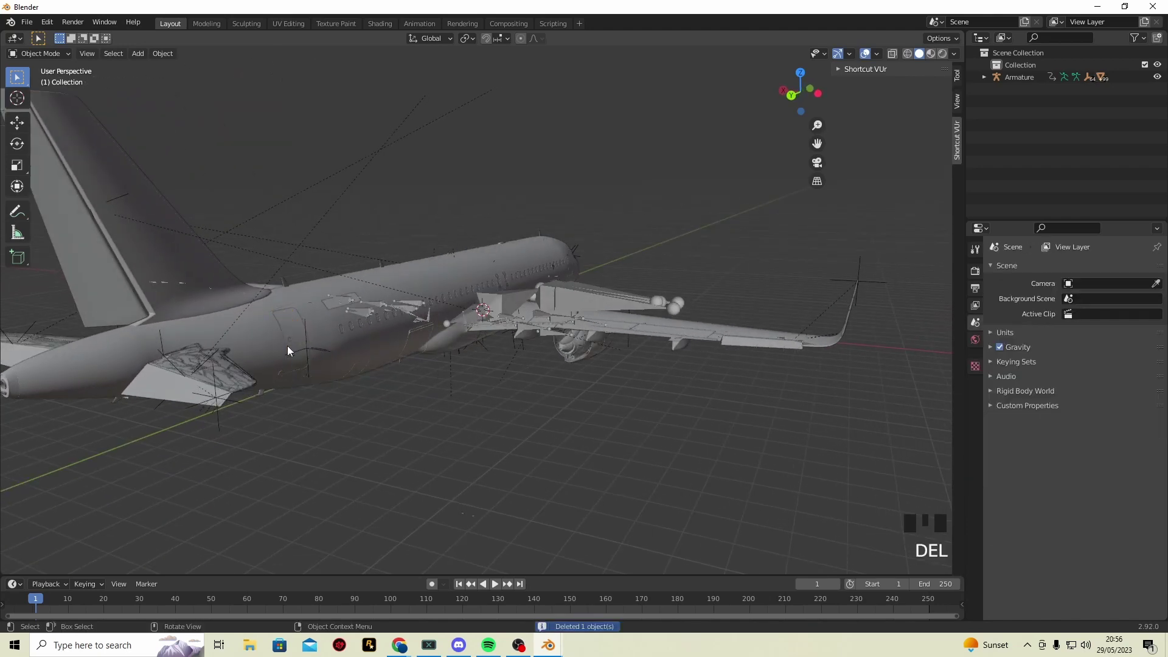
Delete the TAIL_ELEVATOR_TRIM_LEFT_FROSTED overlay mesh.
{"action": "left_click", "coordinate": [251, 374]}
{"action": "middle_click_drag", "start_coordinate": [371, 378], "coordinate": [481, 398]}
{"action": "scroll", "coordinate": [612, 429], "scroll_direction": "down", "scroll_amount": 2}
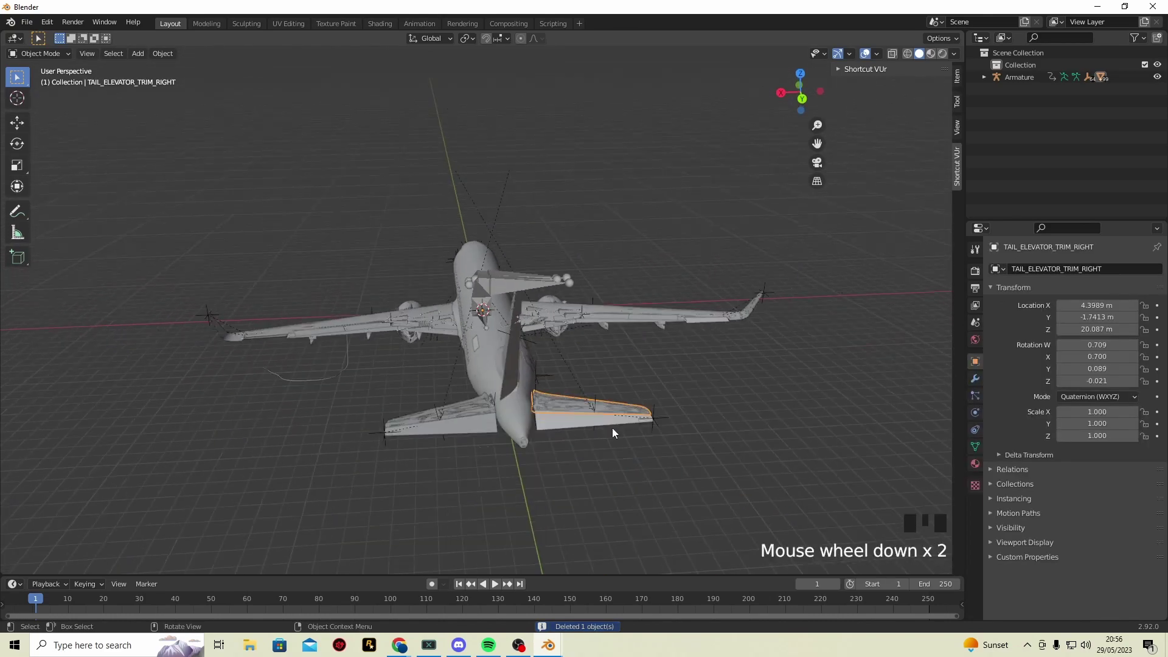
{"action": "left_click", "coordinate": [578, 397]}
{"action": "left_click", "coordinate": [571, 404]}
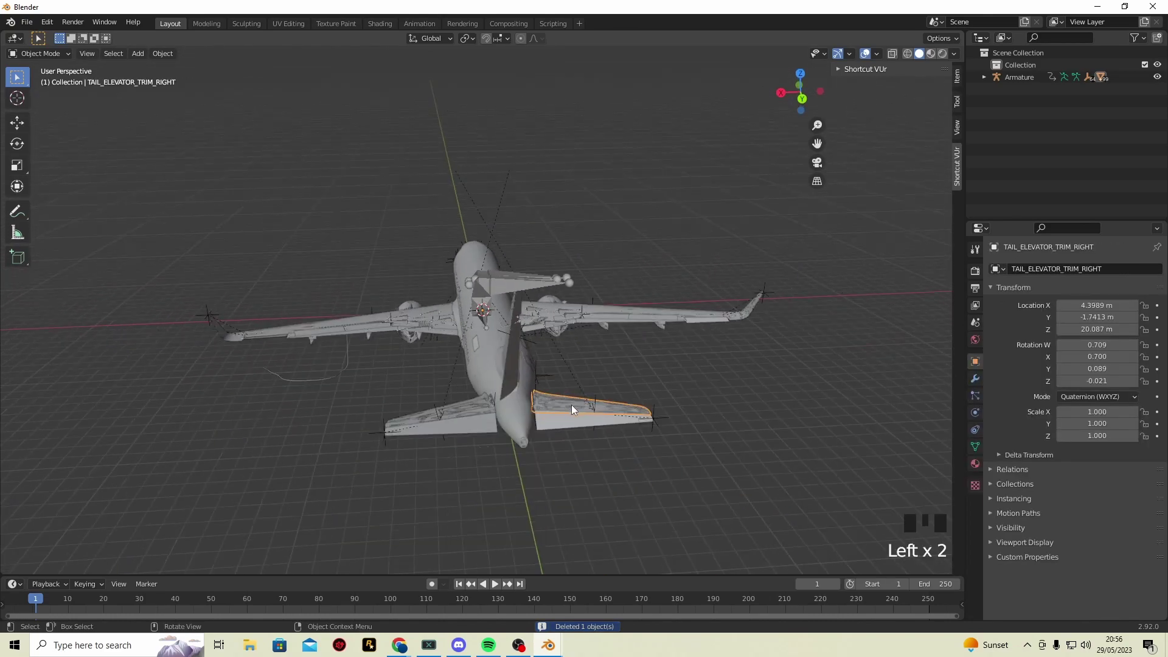
{"action": "left_click", "coordinate": [573, 401]}
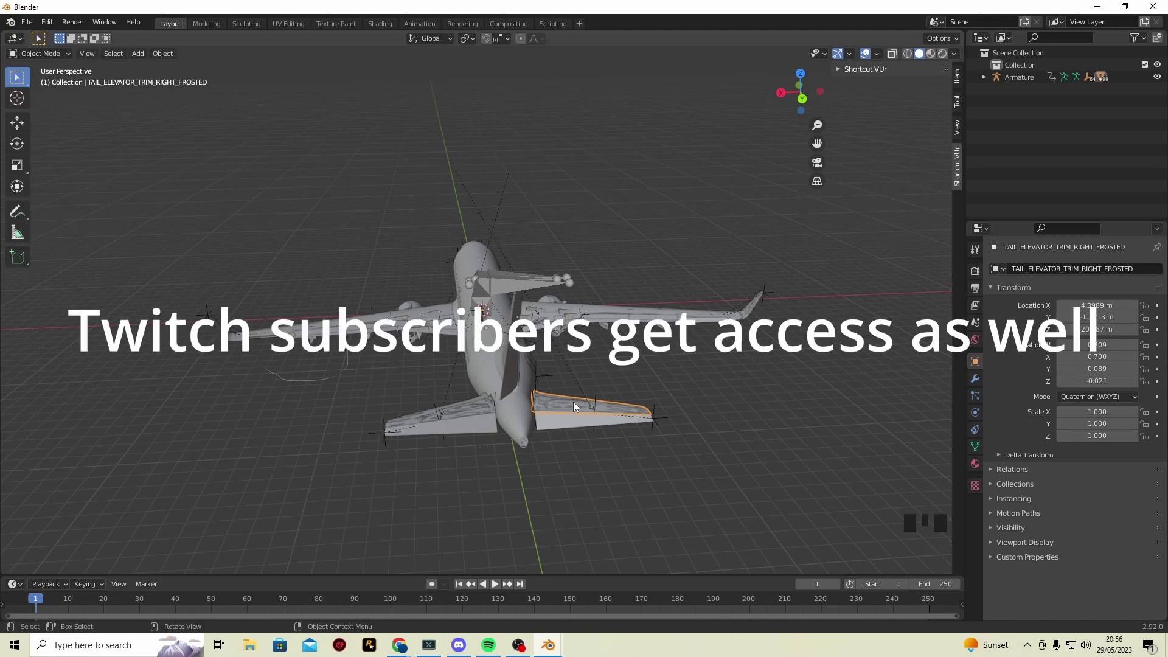
{"action": "left_click", "coordinate": [428, 415]}
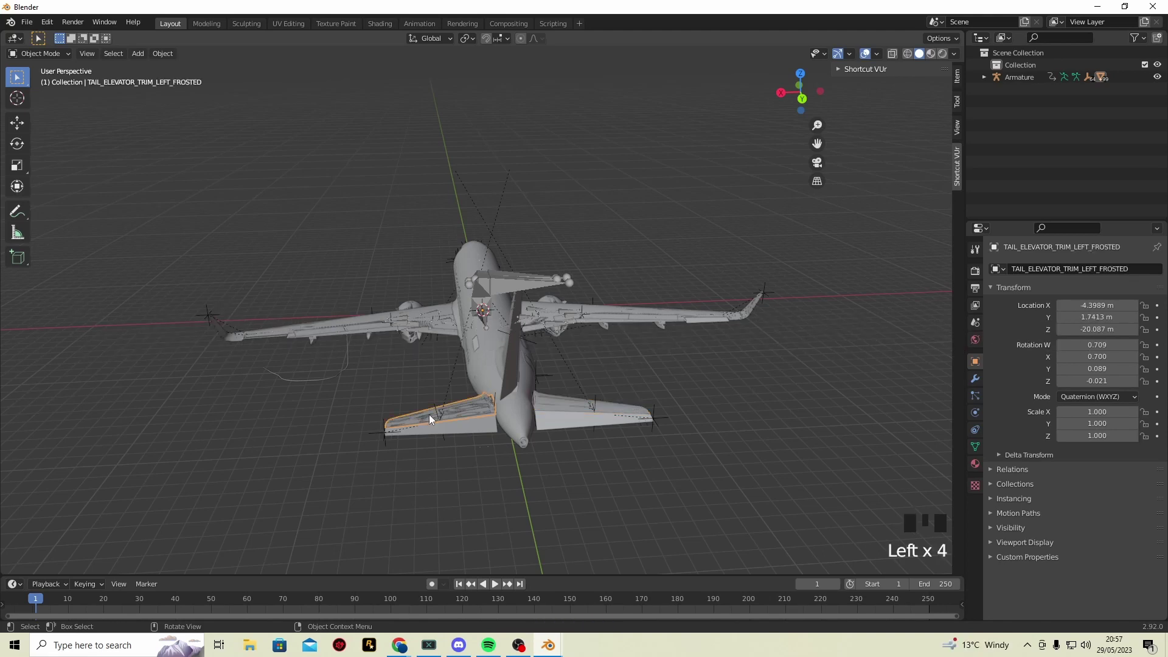
{"action": "key", "text": "Delete"}
{"action": "middle_click_drag", "start_coordinate": [385, 410], "coordinate": [519, 414]}
Delete the frosted overlays on the left and right wings.
{"action": "scroll", "coordinate": [518, 413], "scroll_direction": "up", "scroll_amount": 2}
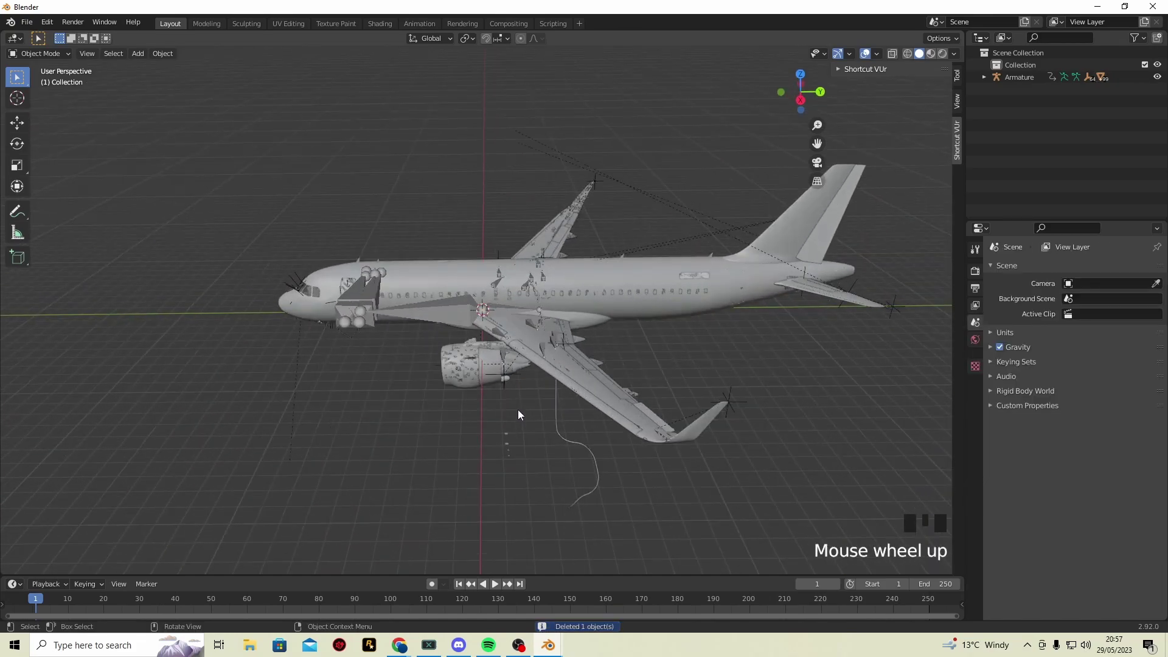
{"action": "left_click", "coordinate": [534, 333]}
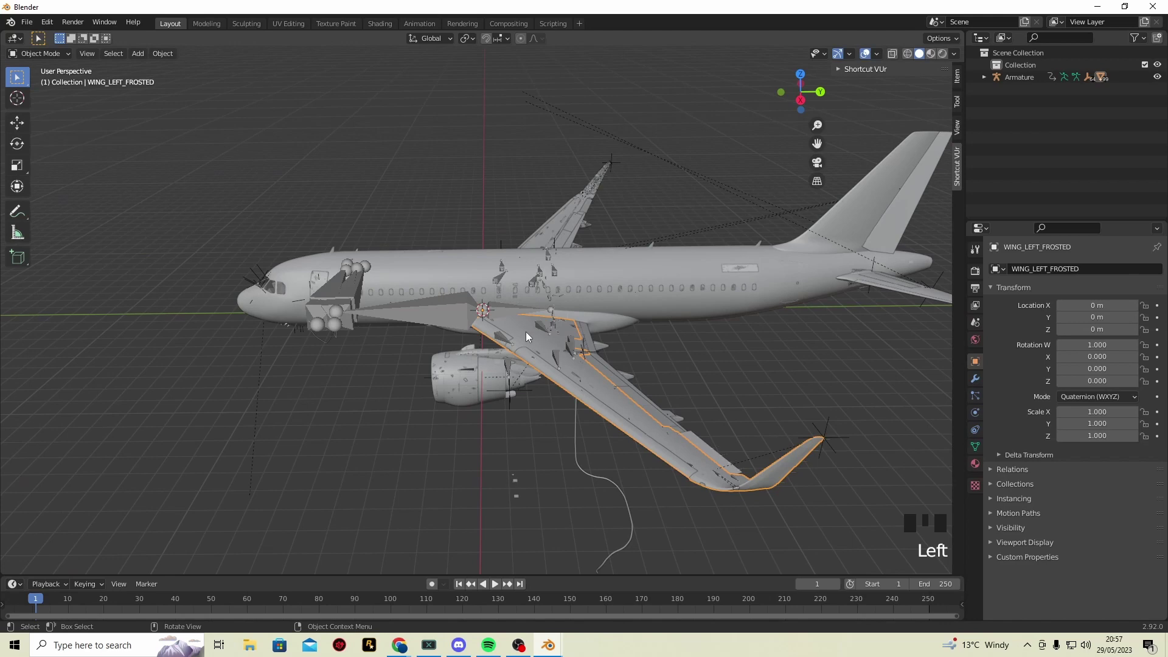
{"action": "key", "text": "Delete"}
{"action": "left_click", "coordinate": [537, 242]}
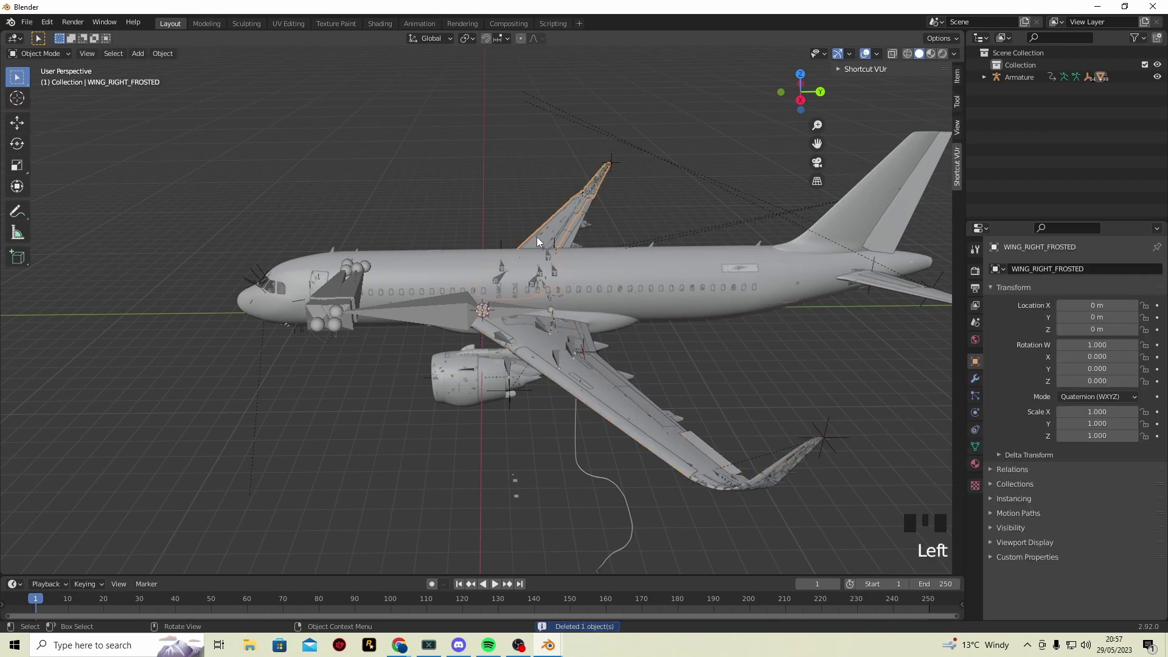
{"action": "key", "text": "Delete"}
Delete the frosted overlays on the left and right engines.
{"action": "middle_click_drag", "start_coordinate": [497, 417], "coordinate": [526, 403]}
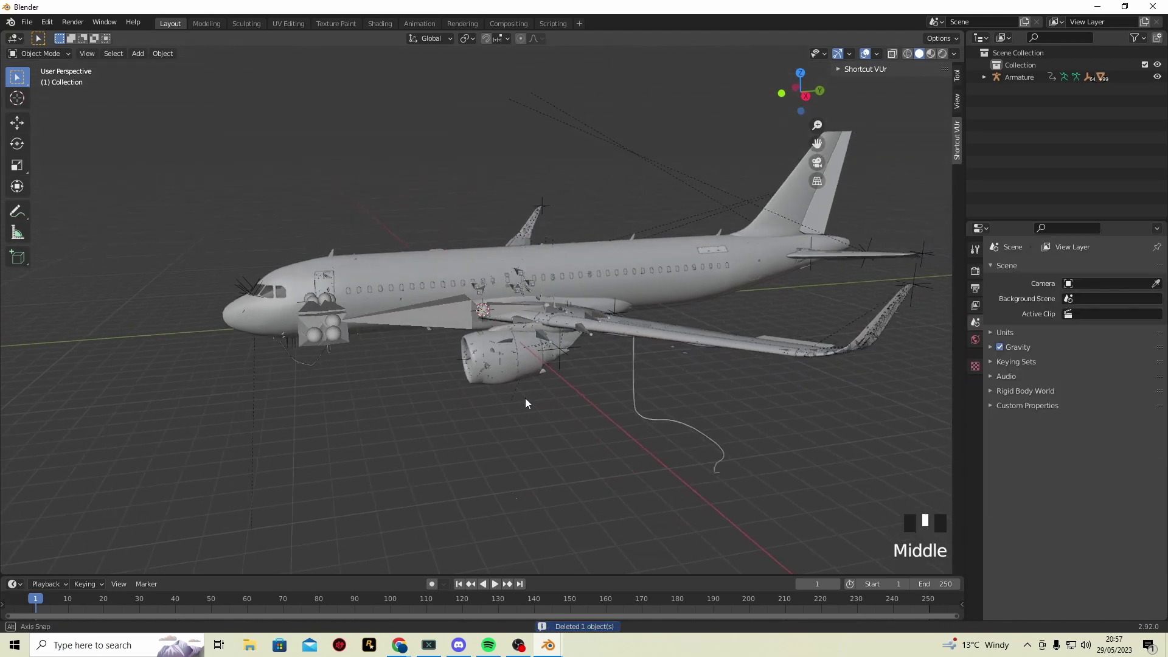
{"action": "left_click", "coordinate": [884, 327]}
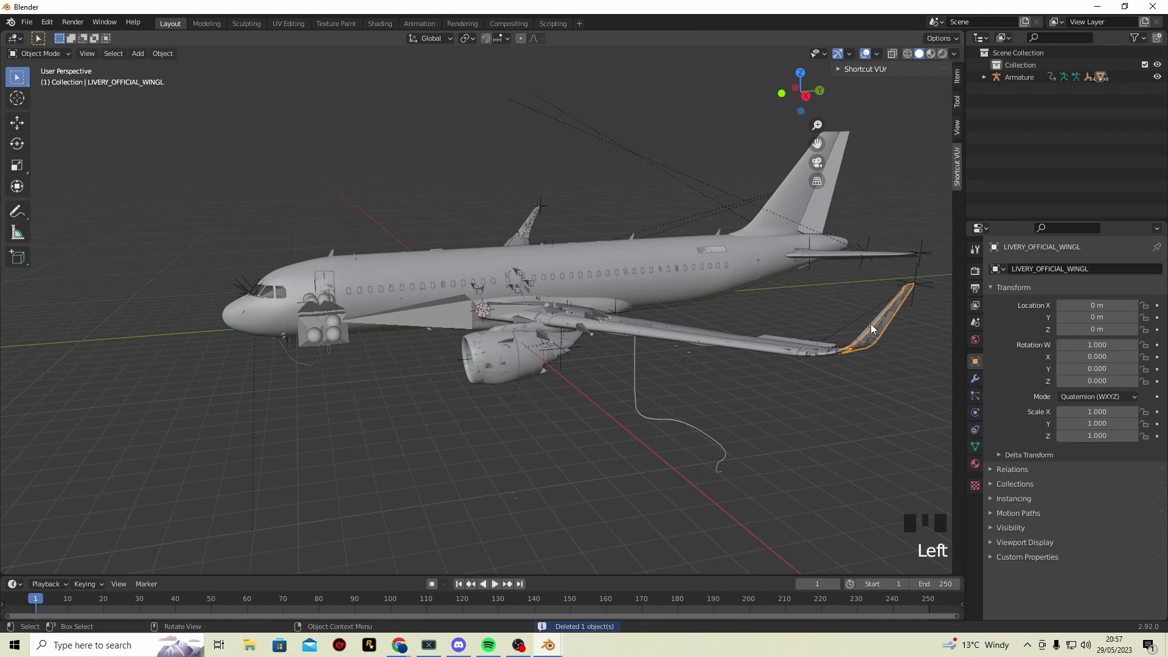
{"action": "left_click", "coordinate": [877, 326]}
{"action": "left_click", "coordinate": [492, 360]}
{"action": "key", "text": "Delete"}
{"action": "middle_click_drag", "start_coordinate": [428, 365], "coordinate": [519, 355]}
{"action": "left_click", "coordinate": [476, 370]}
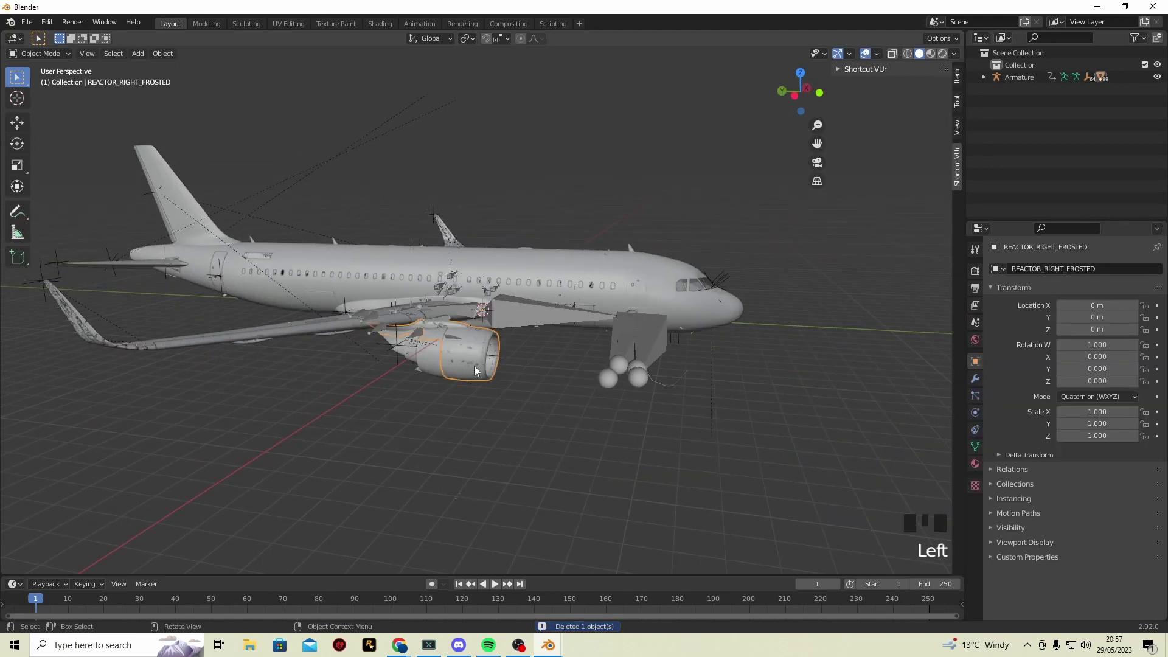
{"action": "key", "text": "Delete"}
Delete the frosted fuselage door overlay.
{"action": "middle_click_drag", "start_coordinate": [399, 363], "coordinate": [420, 348]}
{"action": "left_click", "coordinate": [468, 391]}
{"action": "left_click", "coordinate": [217, 330]}
{"action": "left_click", "coordinate": [374, 400]}
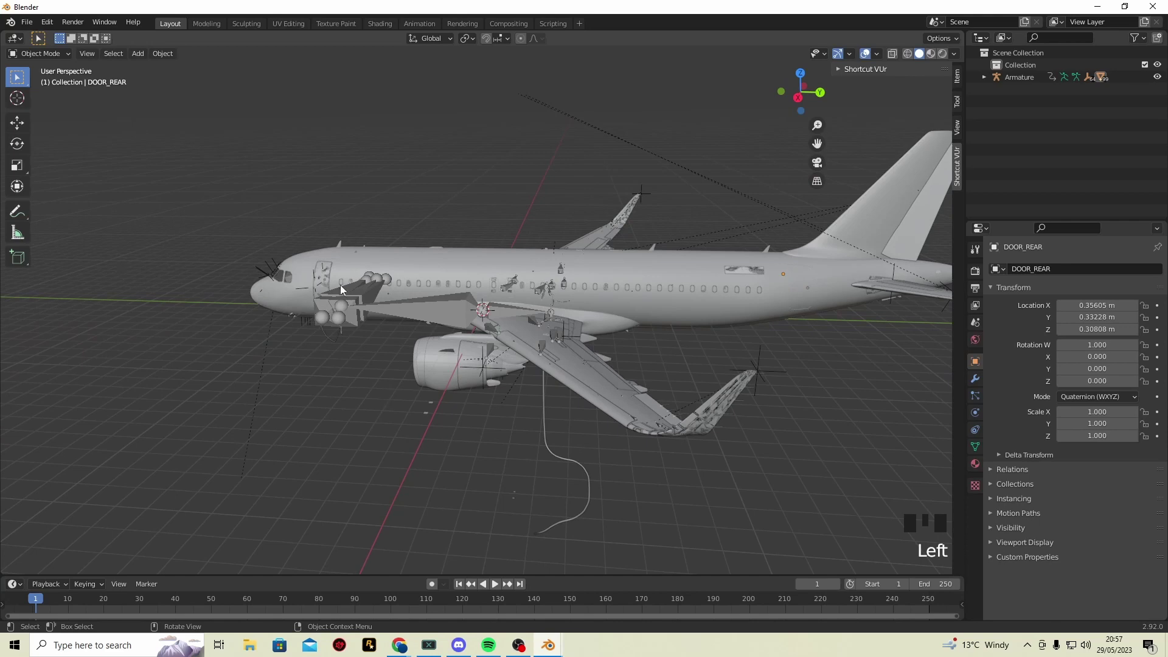
{"action": "left_click", "coordinate": [320, 273]}
{"action": "key", "text": "Delete"}
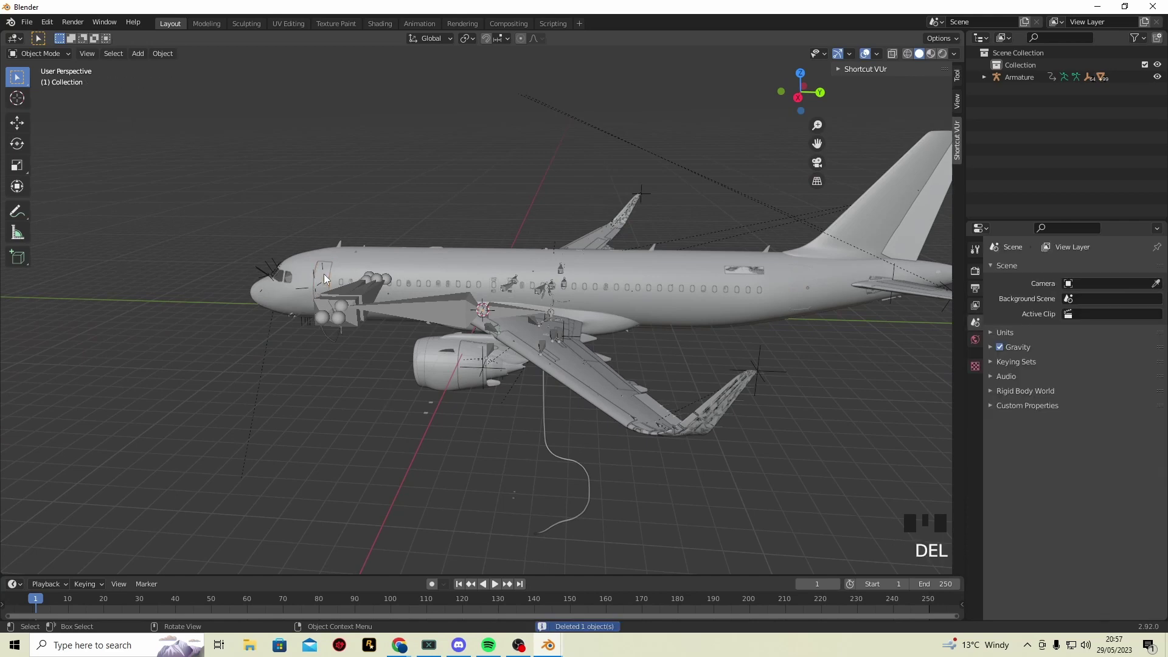
Select the fuselage and add the rudder, passenger door, left wing and left engine.
{"action": "middle_click_drag", "start_coordinate": [421, 261], "coordinate": [463, 305]}
{"action": "left_click", "coordinate": [481, 334]}
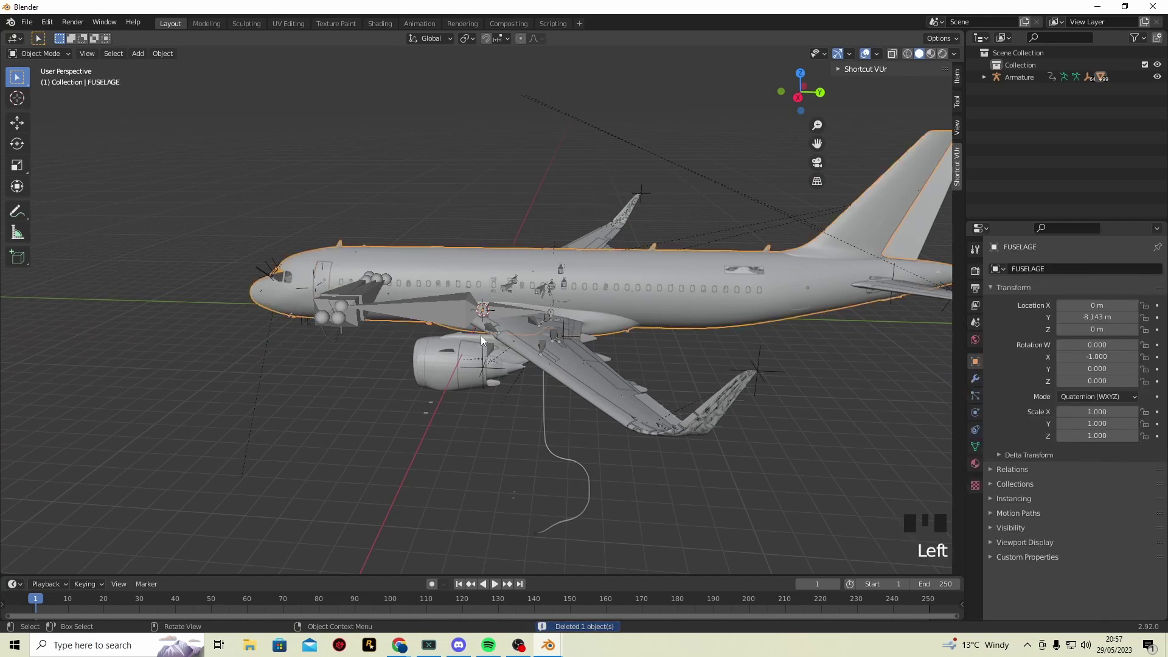
{"action": "left_click", "coordinate": [909, 237], "text": "shift"}
{"action": "middle_click_drag", "start_coordinate": [940, 114], "coordinate": [485, 293]}
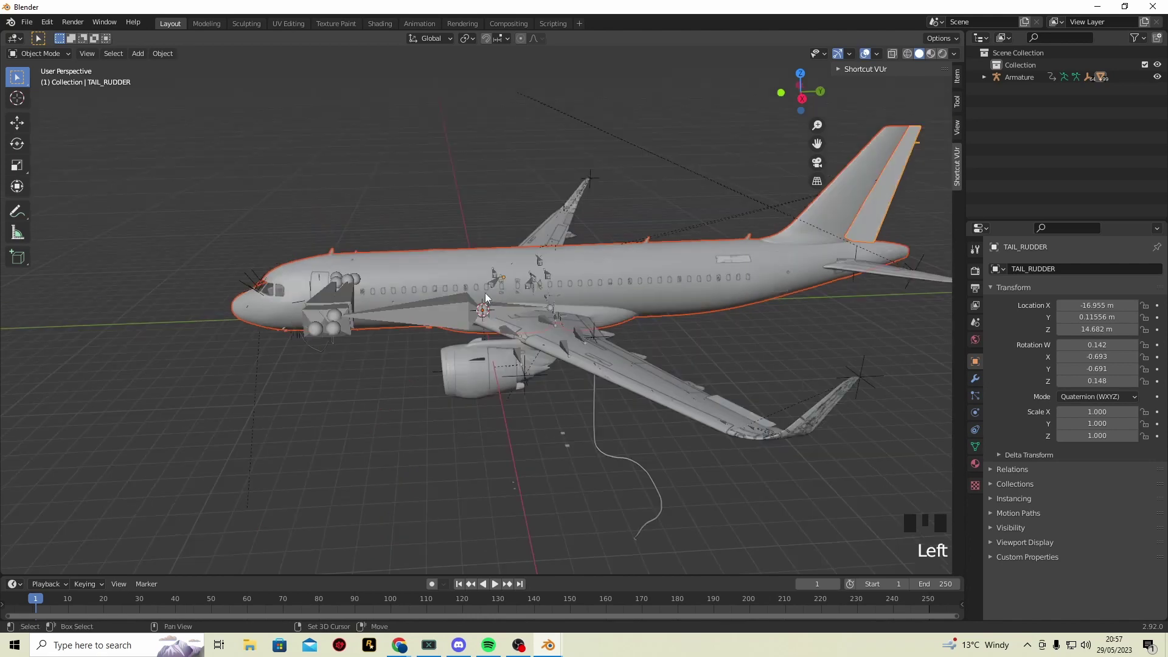
{"action": "left_click", "coordinate": [317, 286], "text": "shift"}
{"action": "left_click", "coordinate": [523, 344], "text": "shift"}
{"action": "left_click", "coordinate": [476, 385], "text": "shift"}
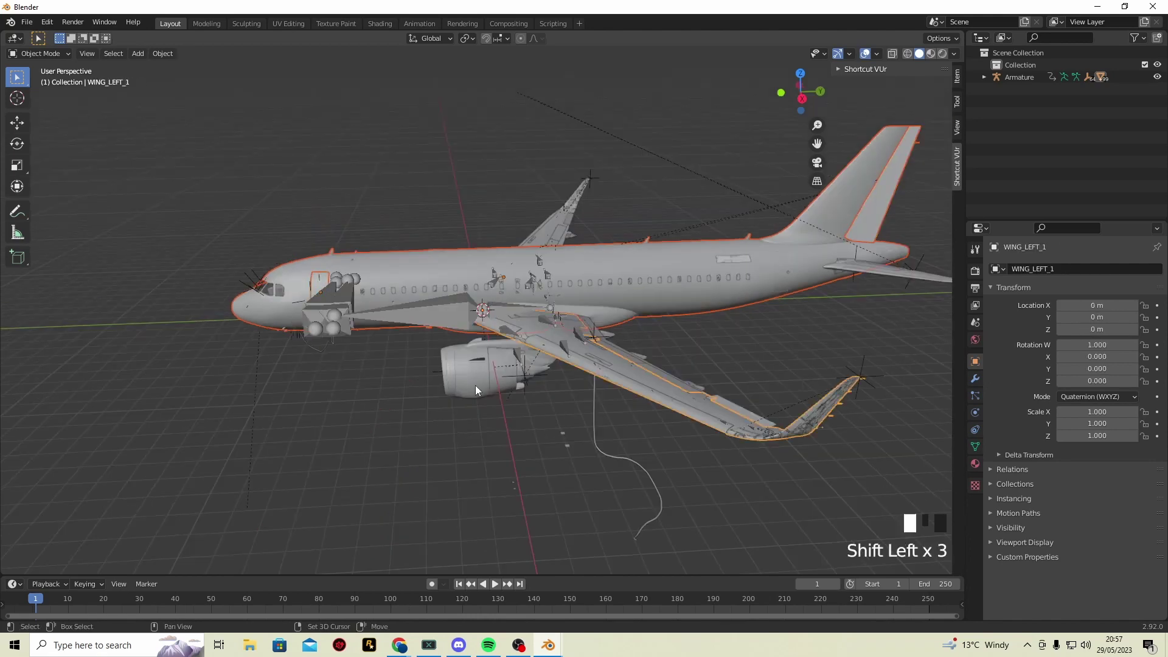
Add the right engine, right wing and rear door to the selection.
{"action": "left_click_drag", "start_coordinate": [800, 91], "coordinate": [669, 97], "text": "shift"}
{"action": "left_click", "coordinate": [462, 379], "text": "shift"}
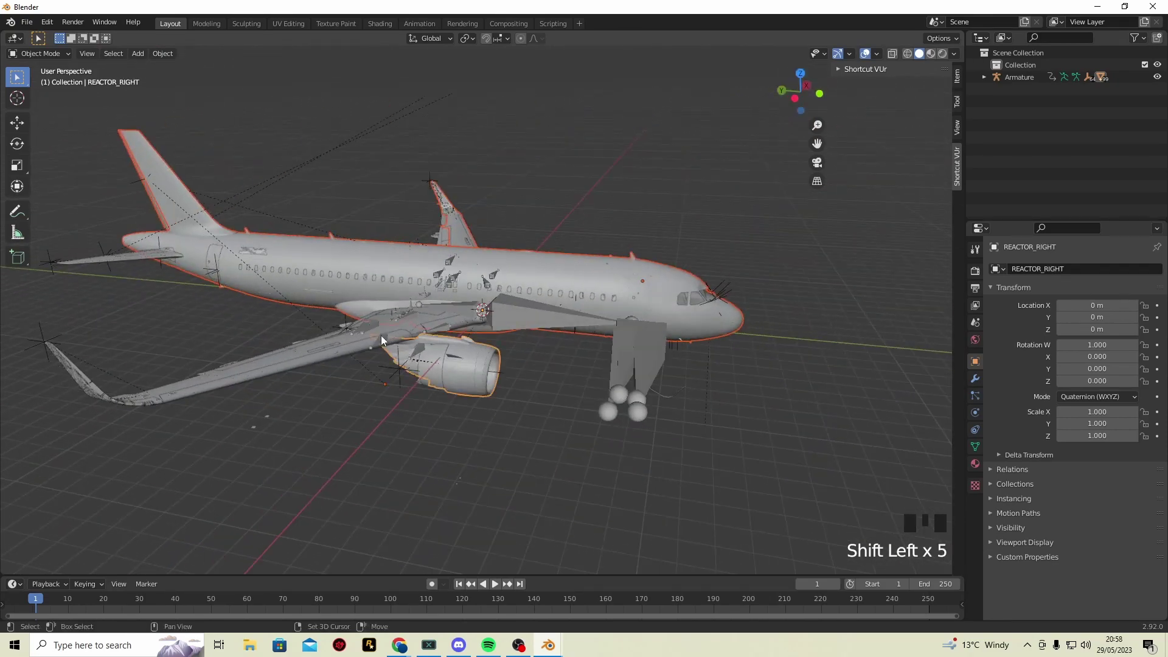
{"action": "left_click", "coordinate": [342, 338], "text": "shift"}
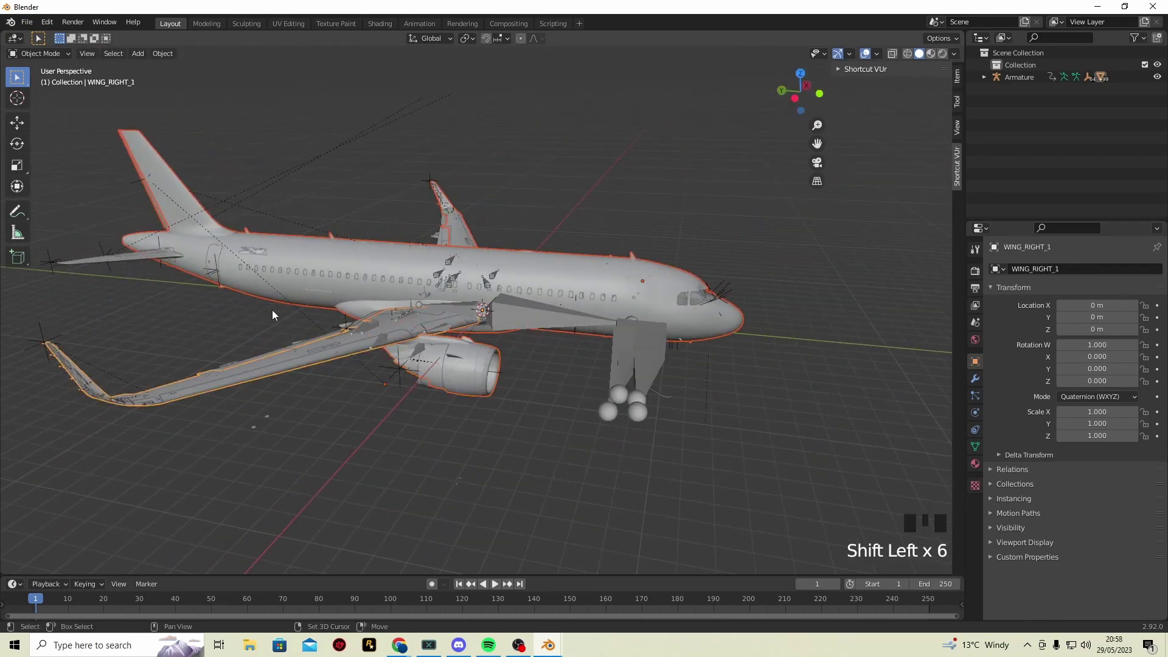
{"action": "left_click", "coordinate": [215, 251], "text": "shift"}
Add the right elevator trim, right elevator, left stabilizer, left elevator and door to the selection.
{"action": "left_click_drag", "start_coordinate": [800, 91], "coordinate": [758, 74], "text": "shift"}
{"action": "left_click", "coordinate": [553, 516], "text": "shift"}
{"action": "left_click", "coordinate": [422, 540], "text": "shift"}
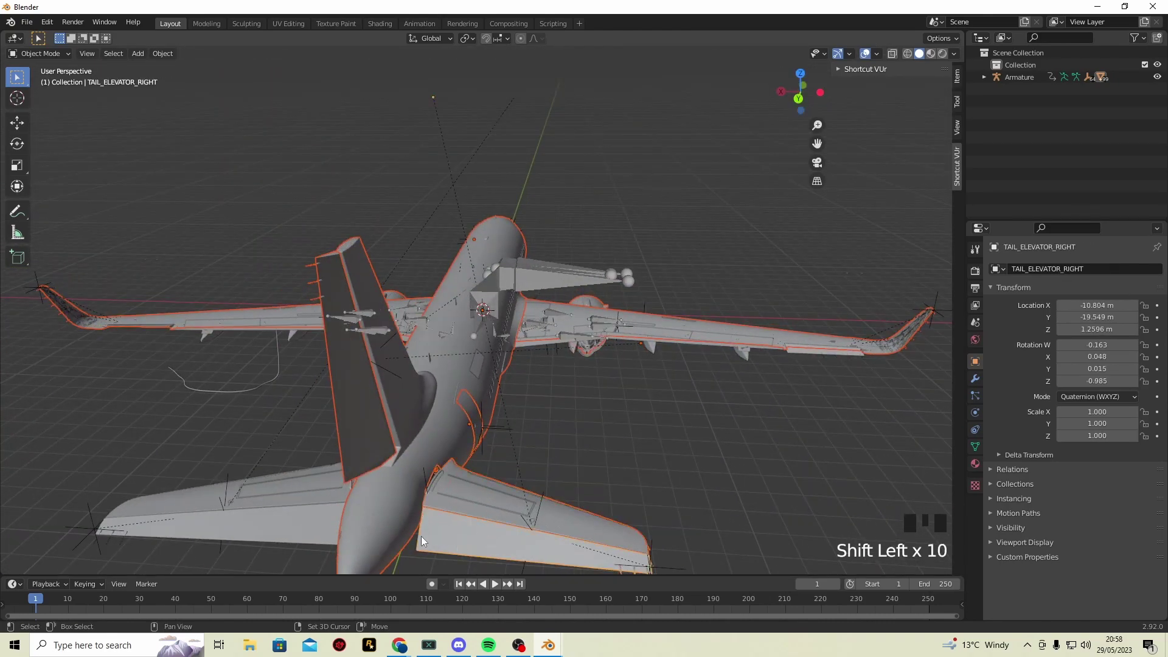
{"action": "left_click", "coordinate": [197, 497], "text": "shift"}
{"action": "left_click", "coordinate": [209, 528], "text": "shift"}
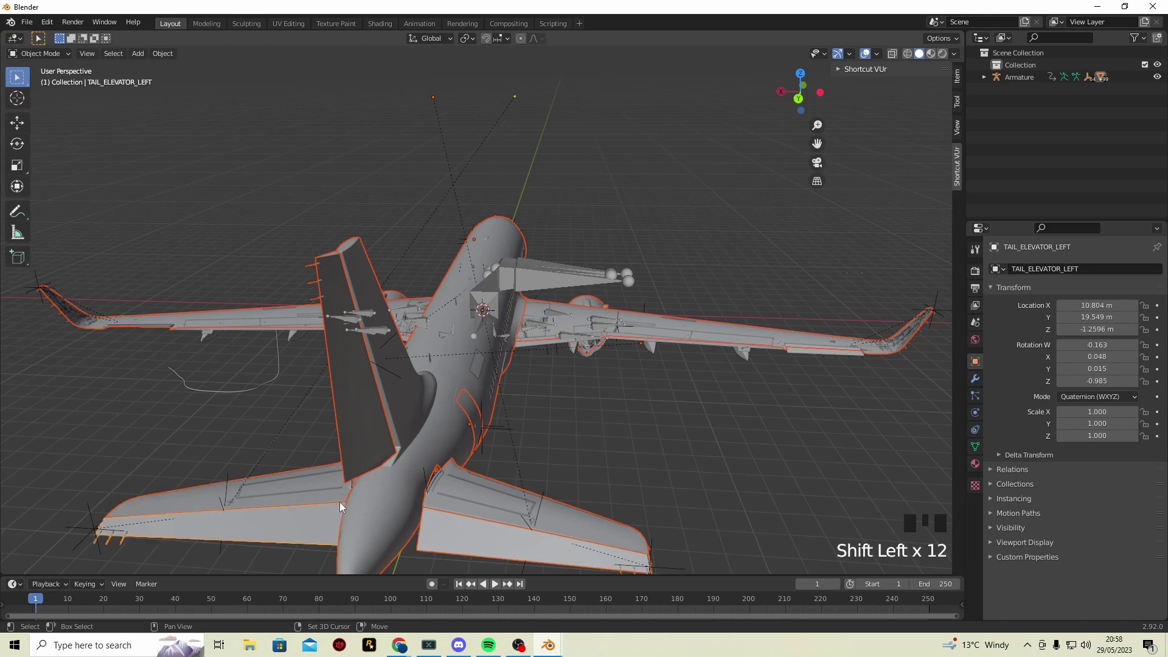
{"action": "left_click_drag", "start_coordinate": [810, 91], "coordinate": [598, 298], "text": "shift"}
{"action": "left_click", "coordinate": [602, 301], "text": "shift"}
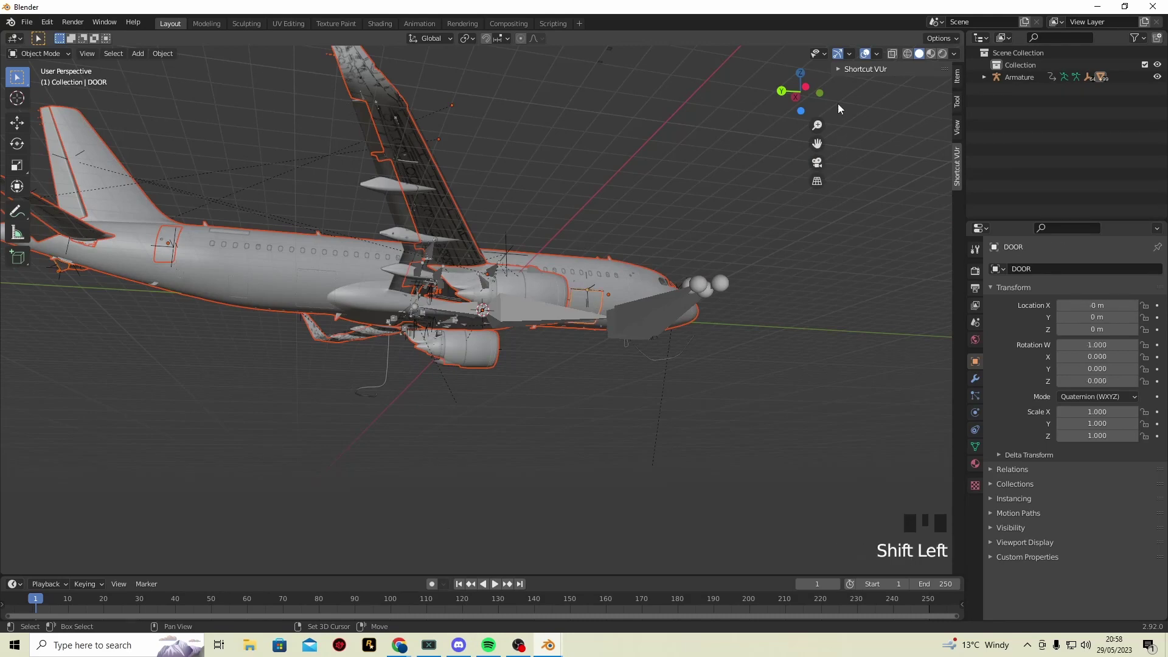
{"action": "left_click_drag", "start_coordinate": [801, 93], "coordinate": [747, 197], "text": "shift"}
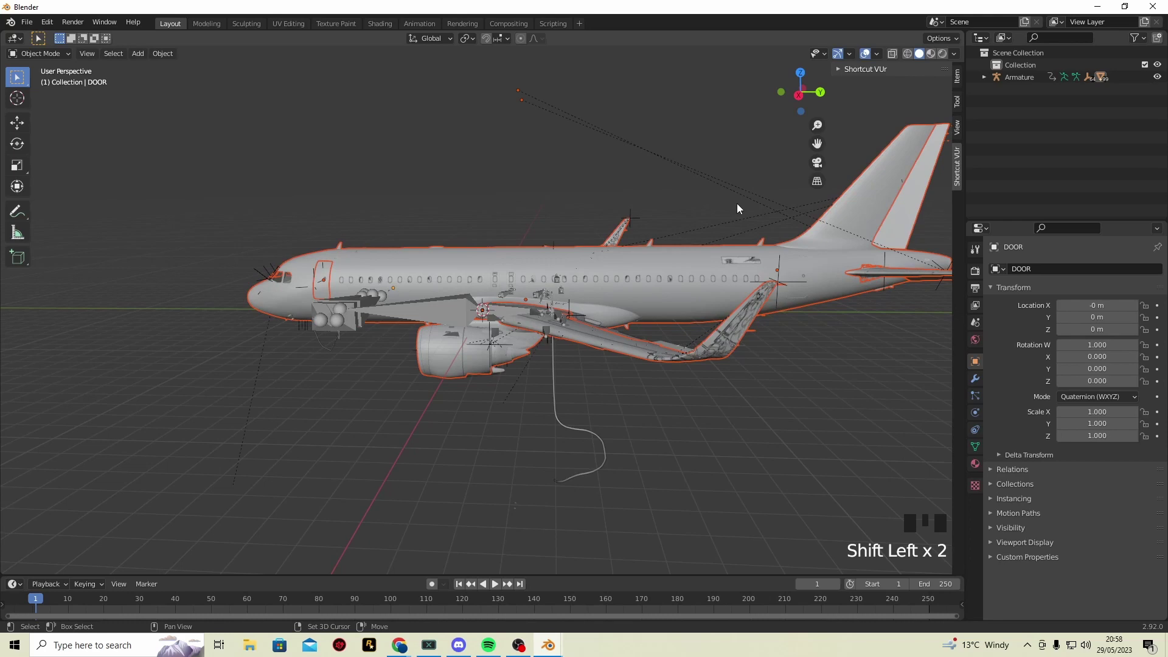
Hide all unselected objects with Shift+H and view the clean airframe from the front, deselected.
{"action": "key", "text": "shift+h"}
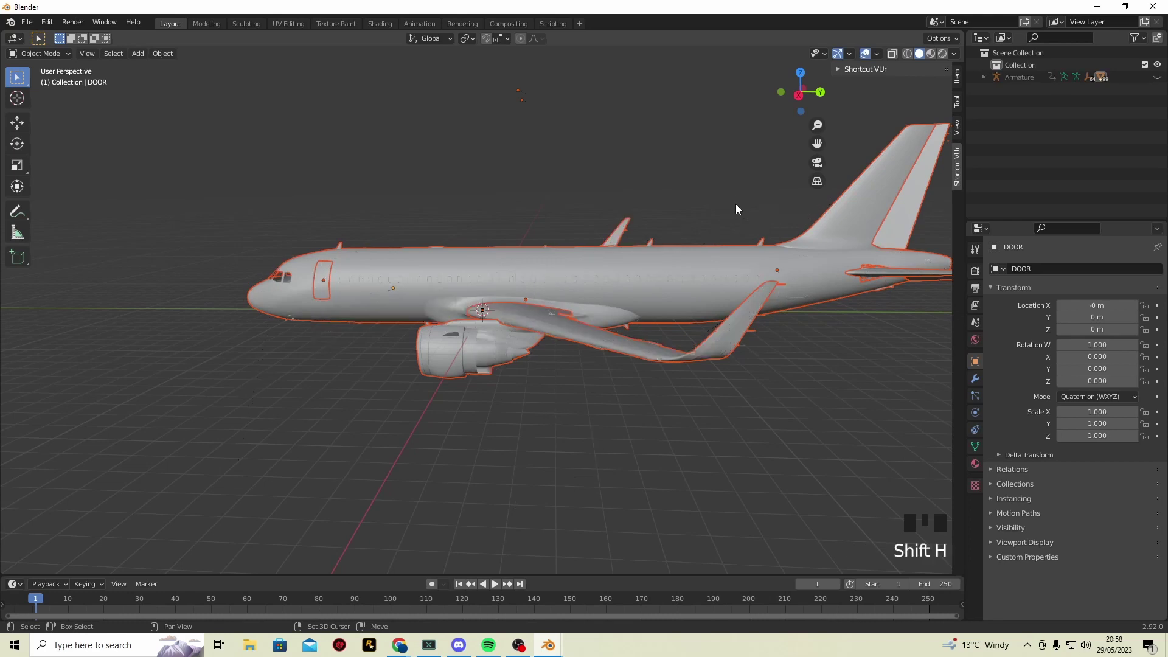
{"action": "left_click_drag", "start_coordinate": [801, 92], "coordinate": [321, 433]}
{"action": "left_click", "coordinate": [320, 433]}
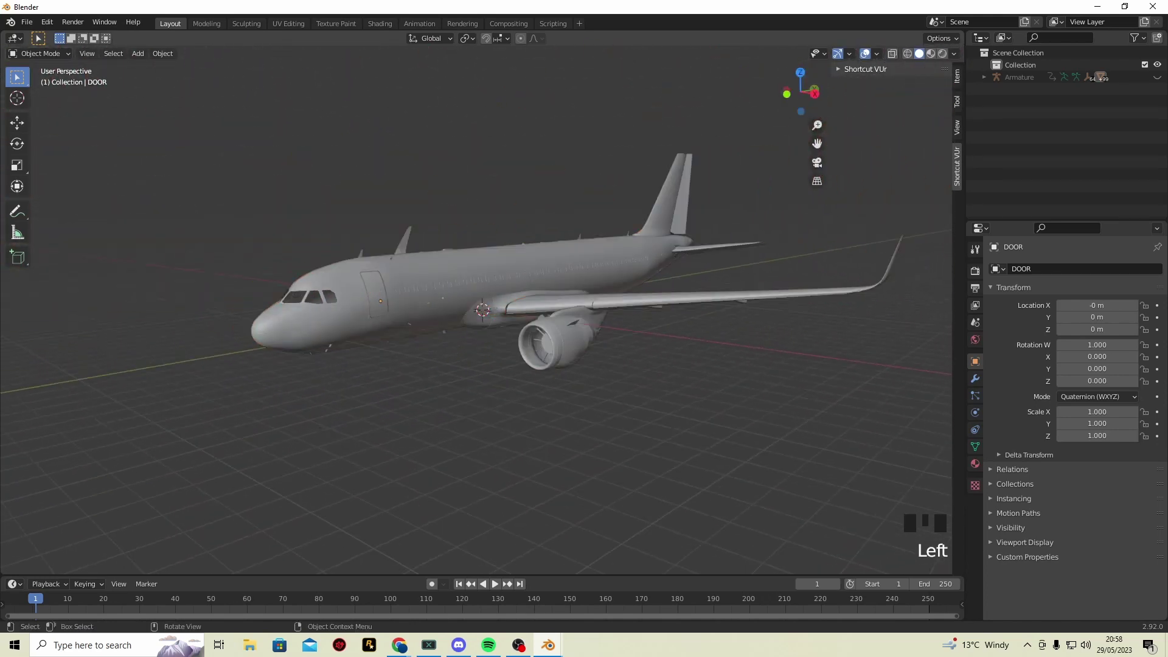